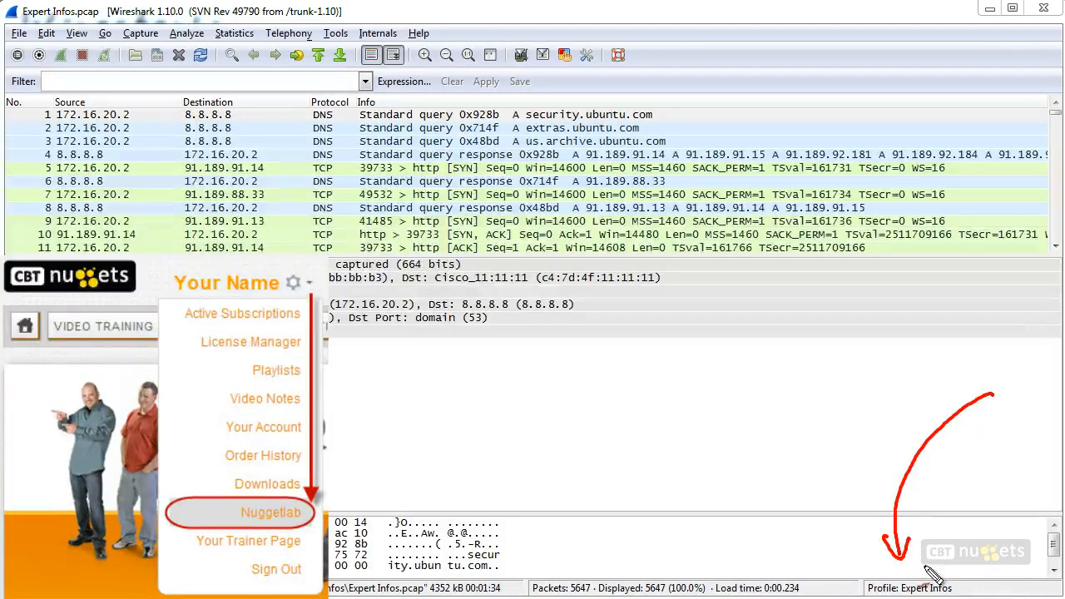
pyautogui.moveTo(36, 20)
pyautogui.mouseDown()
pyautogui.moveTo(111, 15)
pyautogui.moveTo(22, 6)
pyautogui.moveTo(57, 22)
pyautogui.mouseUp()
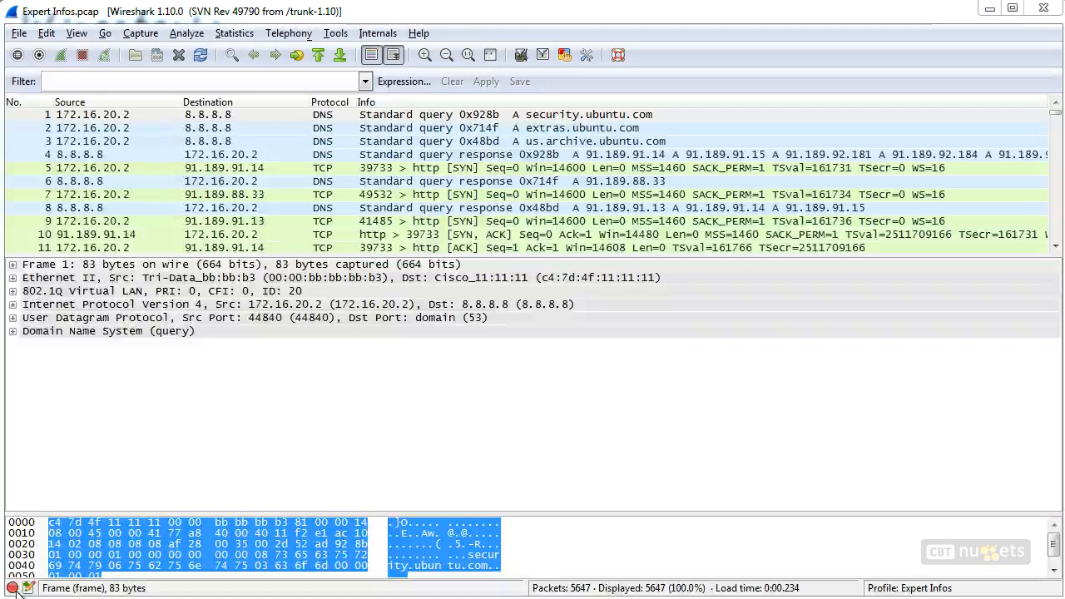
pyautogui.moveTo(163, 393); pyautogui.dragTo(21, 574)
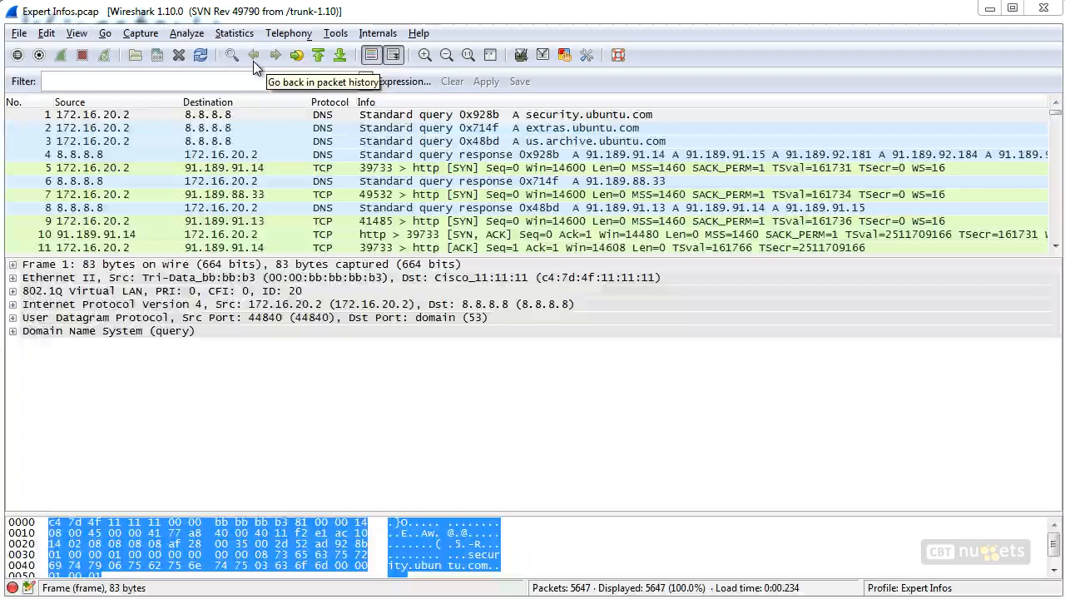
# Open the Expert Info window for the loaded capture
pyautogui.click(188, 35)
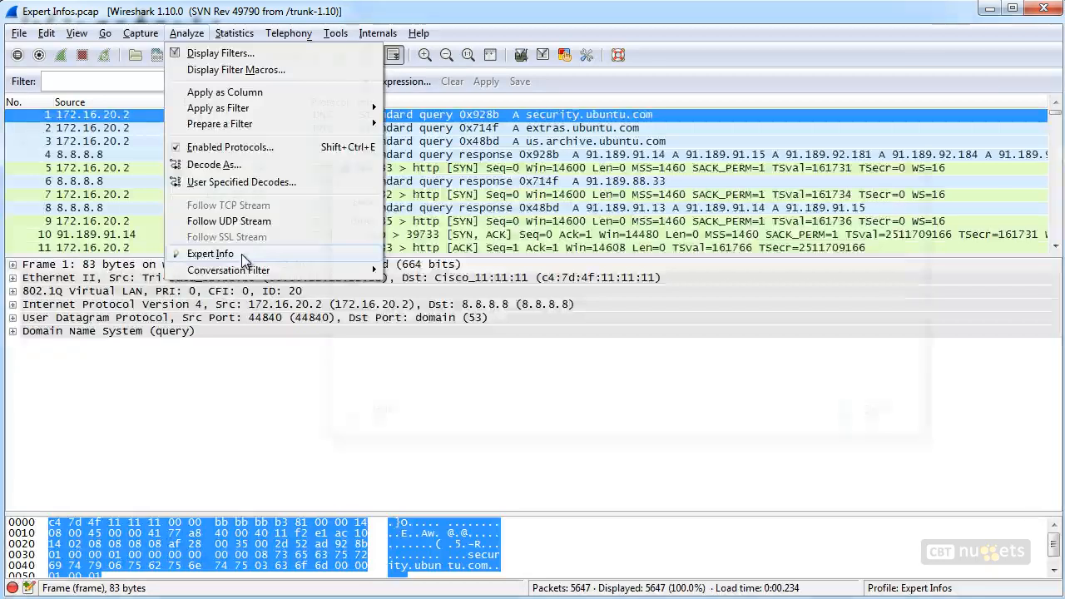
pyautogui.click(227, 258)
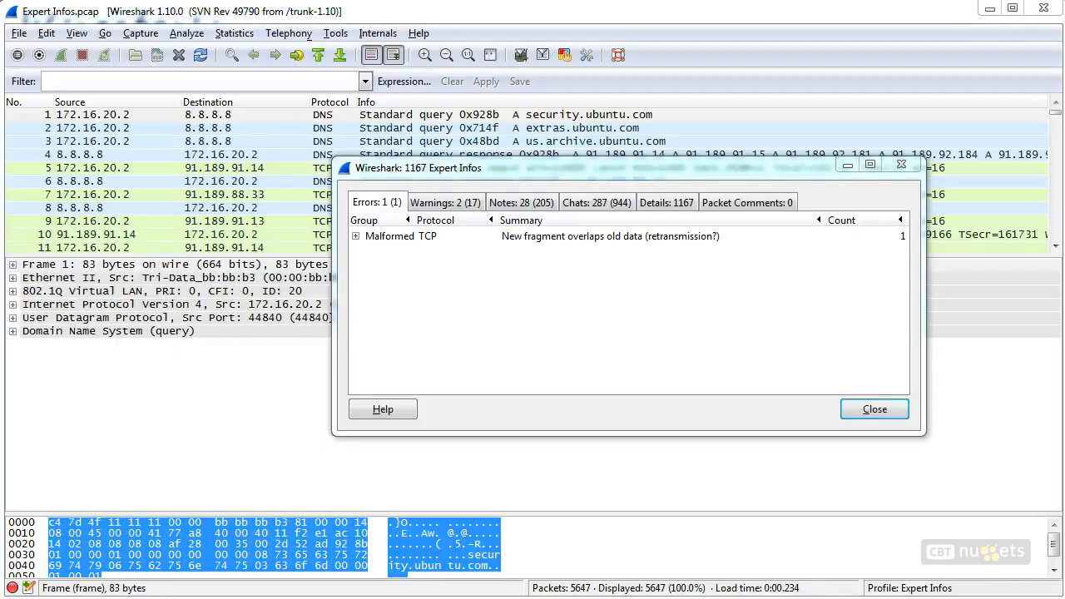
pyautogui.moveTo(365, 213)
pyautogui.mouseDown()
pyautogui.moveTo(371, 189)
pyautogui.moveTo(374, 214)
pyautogui.moveTo(436, 252)
pyautogui.moveTo(356, 232)
pyautogui.mouseUp()
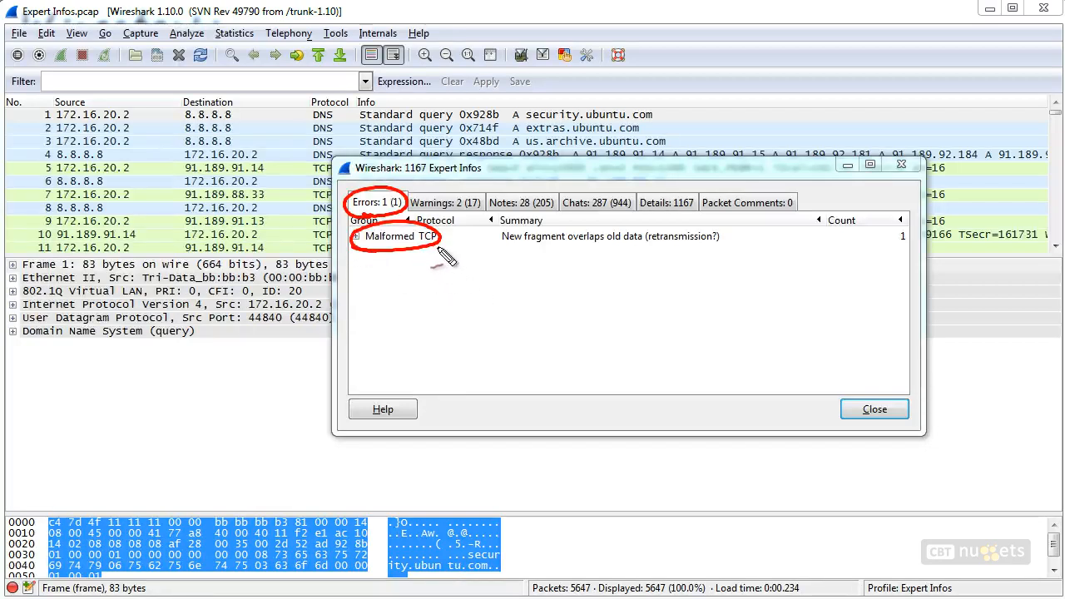
pyautogui.press('Escape')
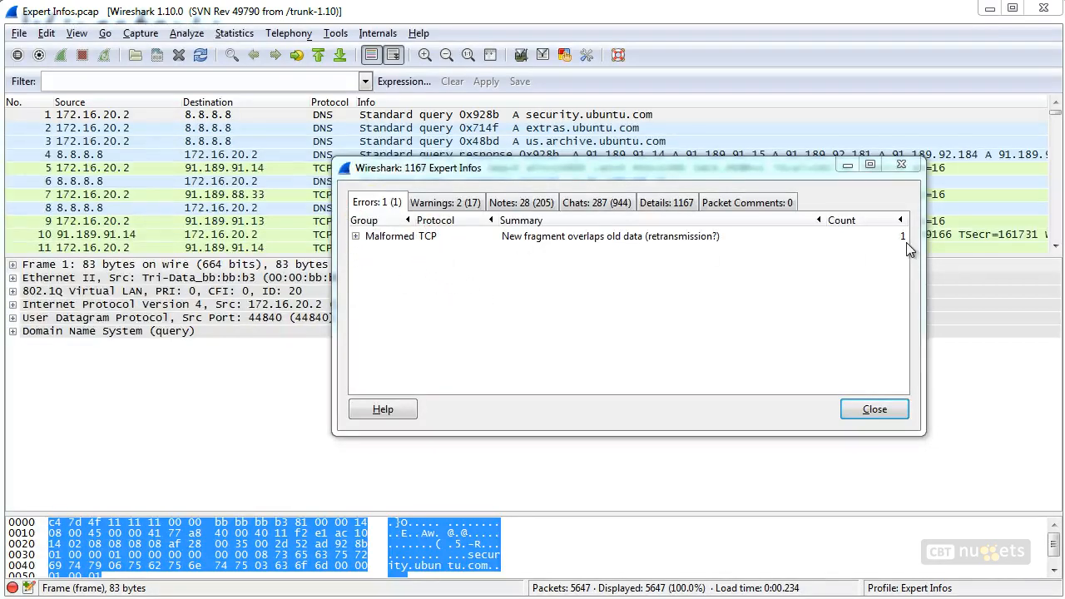
# Expand the Malformed TCP error group and jump to its packet 1121
pyautogui.click(356, 236)
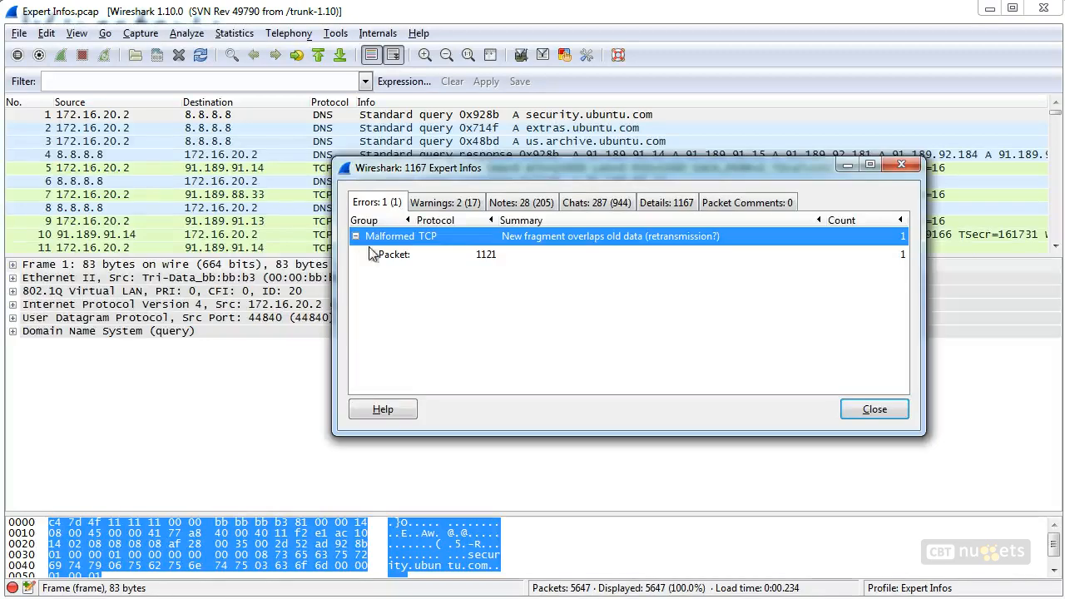
pyautogui.click(489, 258)
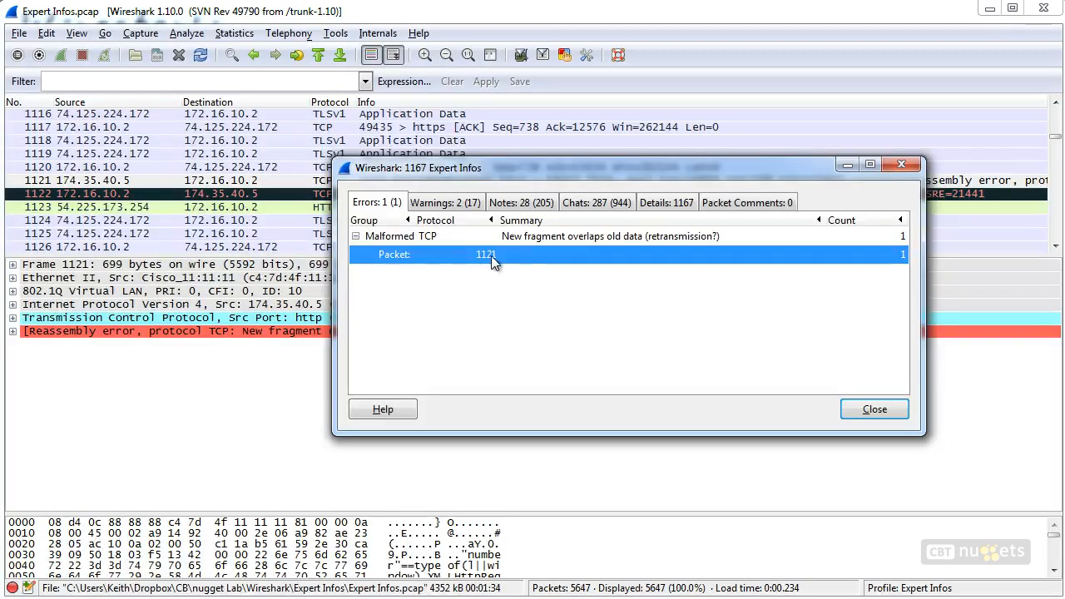
pyautogui.moveTo(535, 174); pyautogui.dragTo(637, 77)
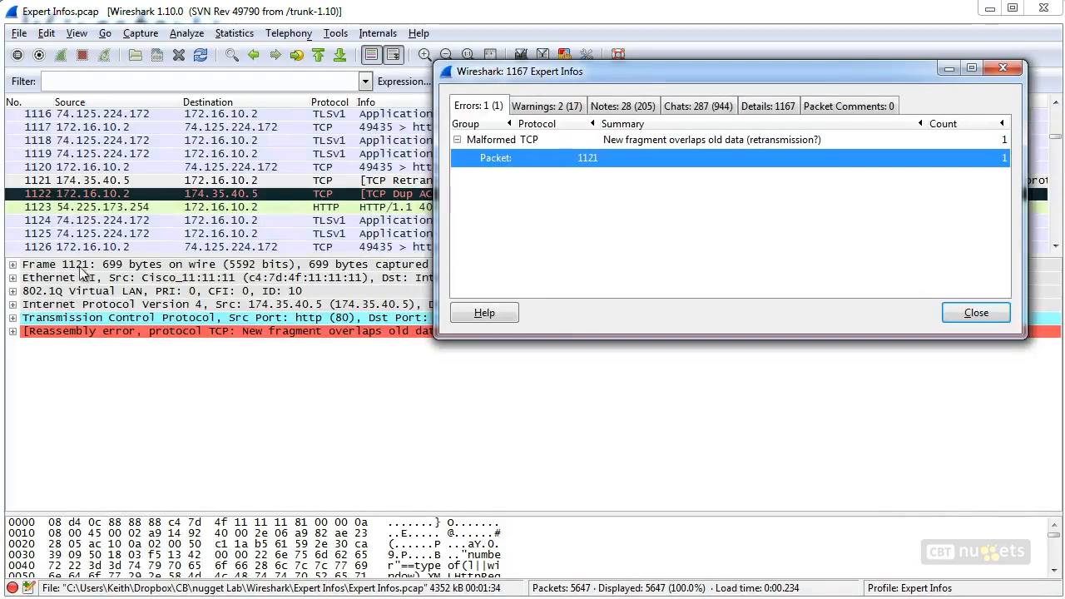
# Expand the reassembly error and its Expert Info entry in the packet details
pyautogui.hotkey('ctrl', '2')
pyautogui.moveTo(94, 257); pyautogui.dragTo(96, 258)
pyautogui.moveTo(42, 376); pyautogui.dragTo(83, 341)
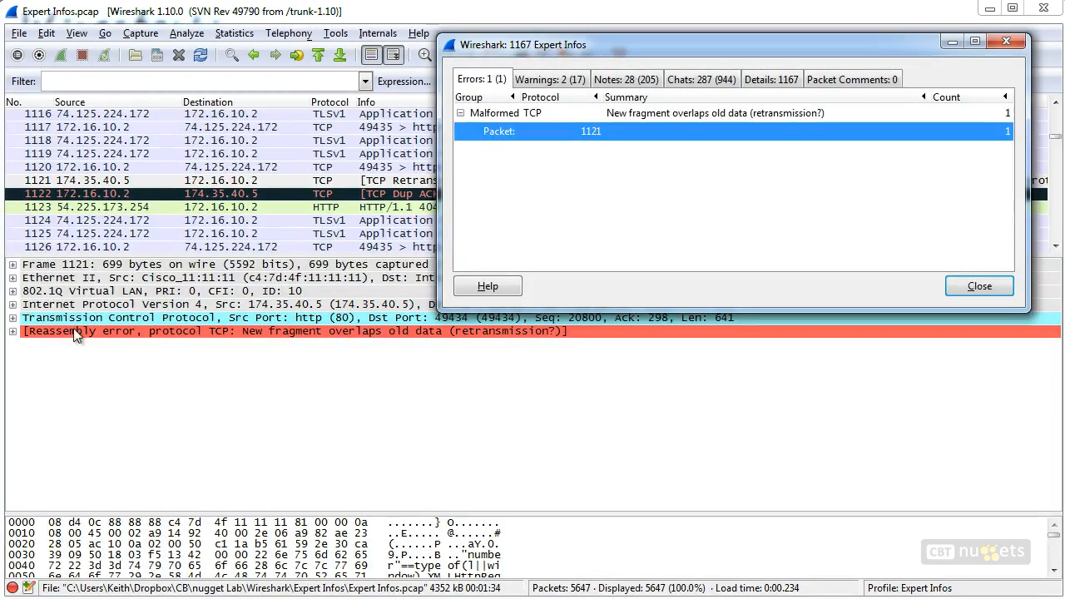
pyautogui.click(13, 332)
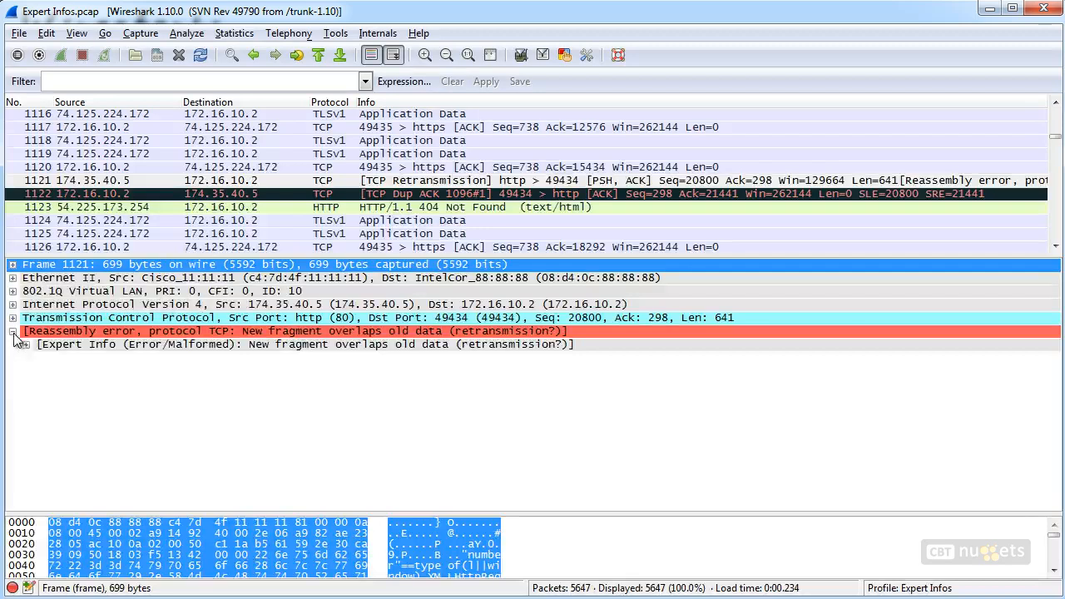
pyautogui.click(26, 343)
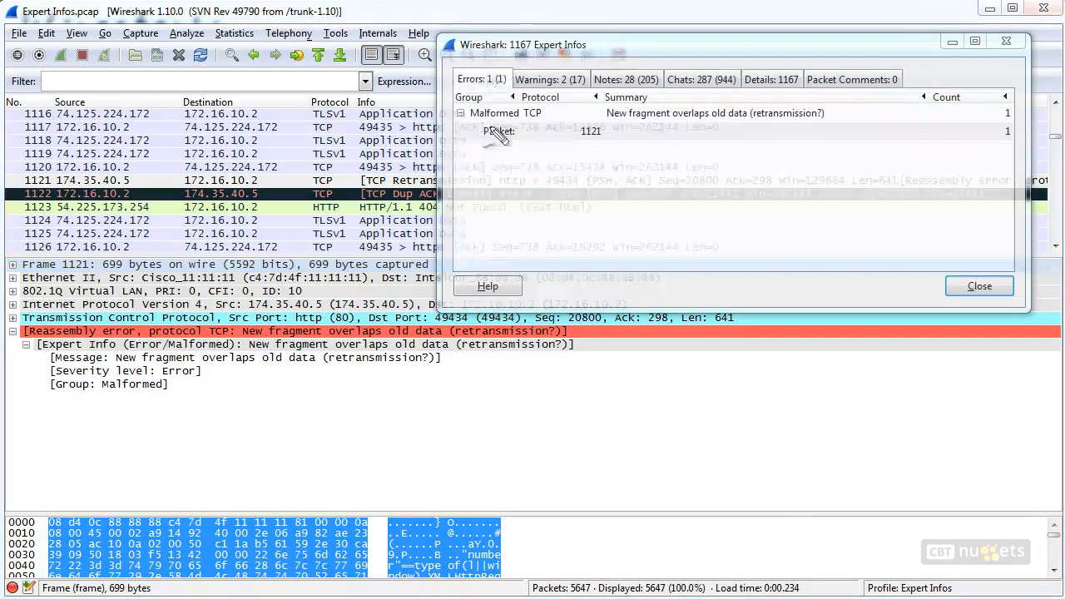
# Switch to the Warnings tab of Expert Infos to review the warning groups
pyautogui.moveTo(469, 86)
pyautogui.mouseDown()
pyautogui.moveTo(496, 62)
pyautogui.moveTo(466, 87)
pyautogui.moveTo(310, 309)
pyautogui.moveTo(356, 315)
pyautogui.mouseUp()
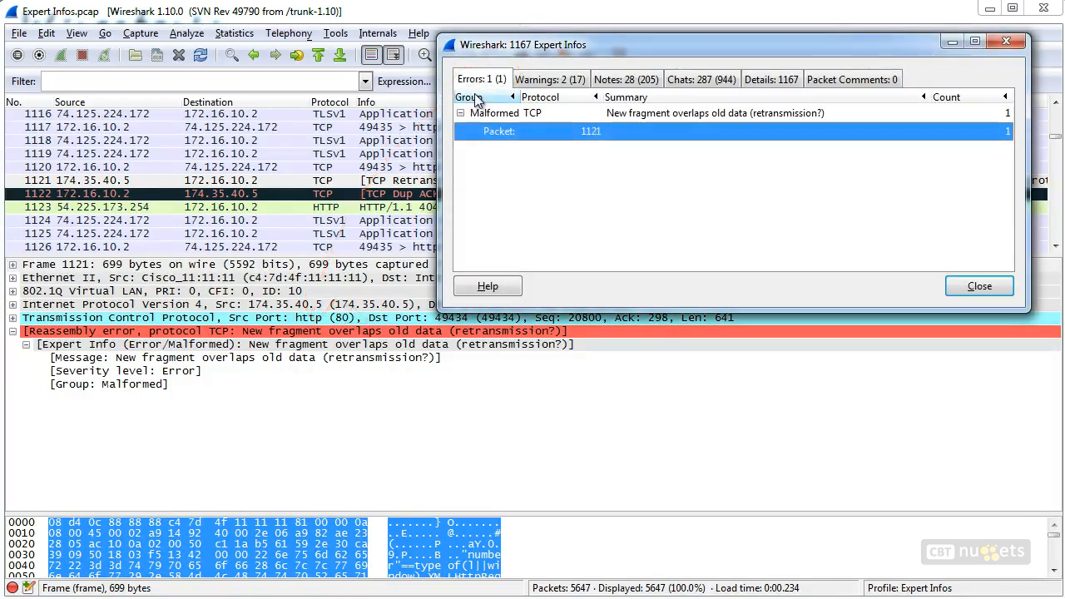
pyautogui.click(551, 80)
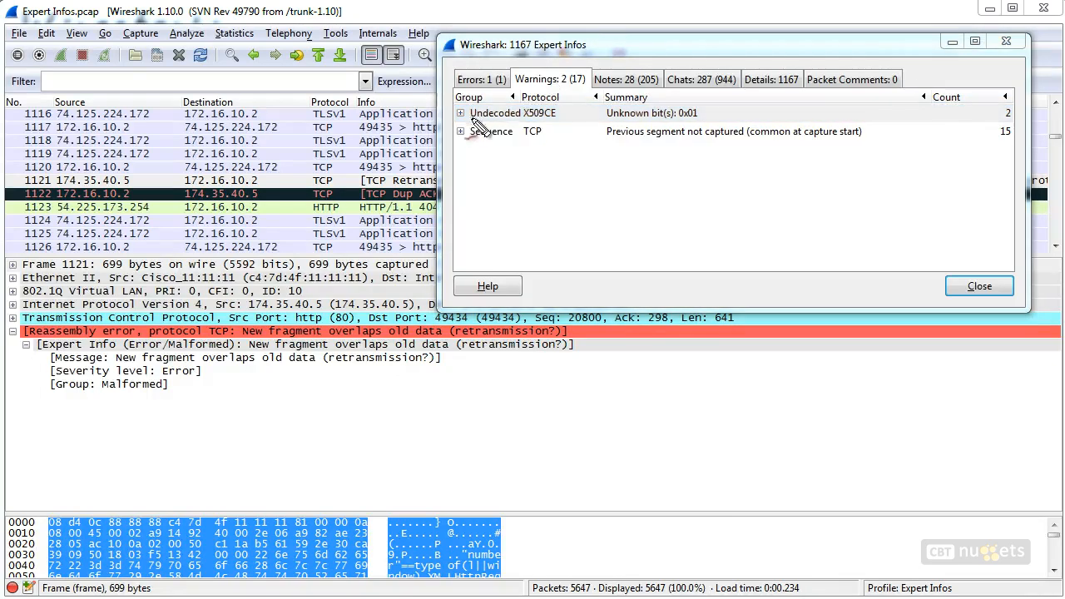
pyautogui.moveTo(470, 120)
pyautogui.mouseDown()
pyautogui.moveTo(515, 122)
pyautogui.moveTo(484, 123)
pyautogui.mouseUp()
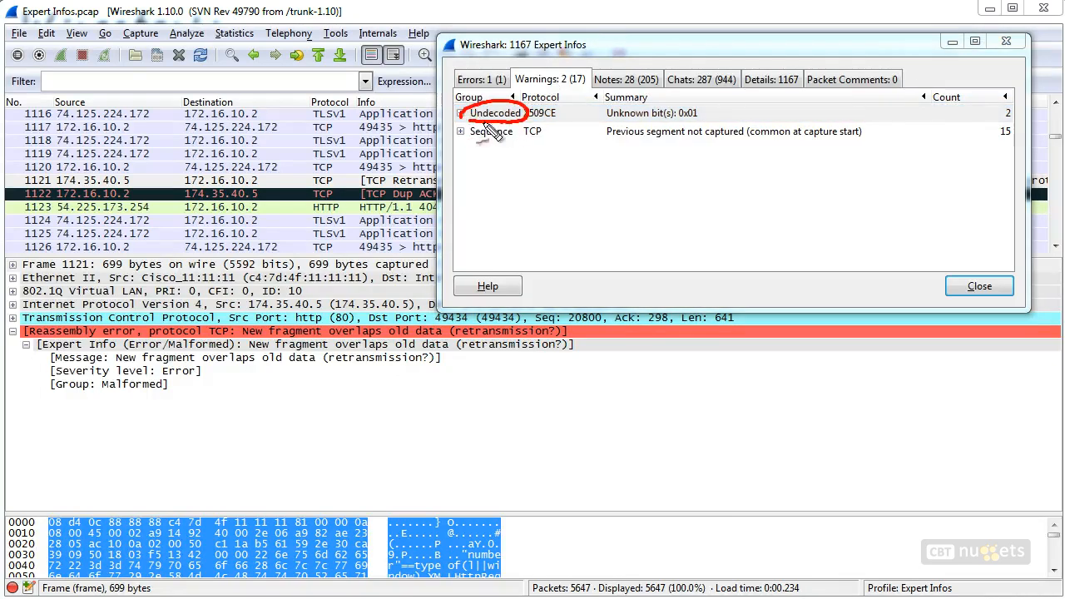
pyautogui.moveTo(990, 113)
pyautogui.mouseDown()
pyautogui.moveTo(999, 104)
pyautogui.moveTo(990, 109)
pyautogui.mouseUp()
pyautogui.moveTo(480, 142); pyautogui.dragTo(484, 143)
pyautogui.moveTo(1016, 125); pyautogui.dragTo(1009, 141)
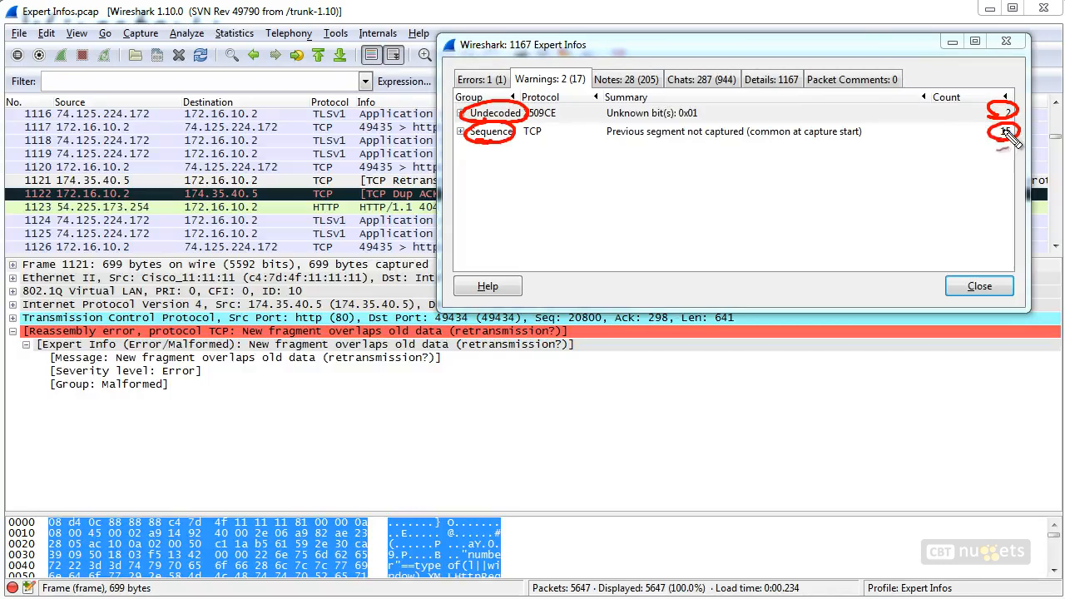
pyautogui.press('Escape')
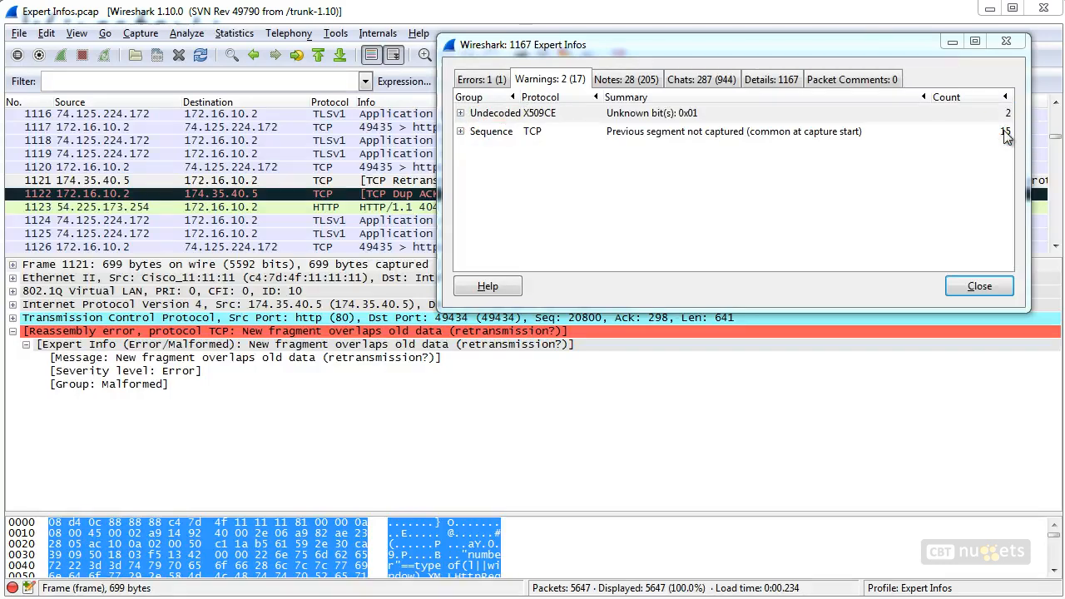
# Expand the Sequence warning group and jump to packet 2740
pyautogui.click(461, 131)
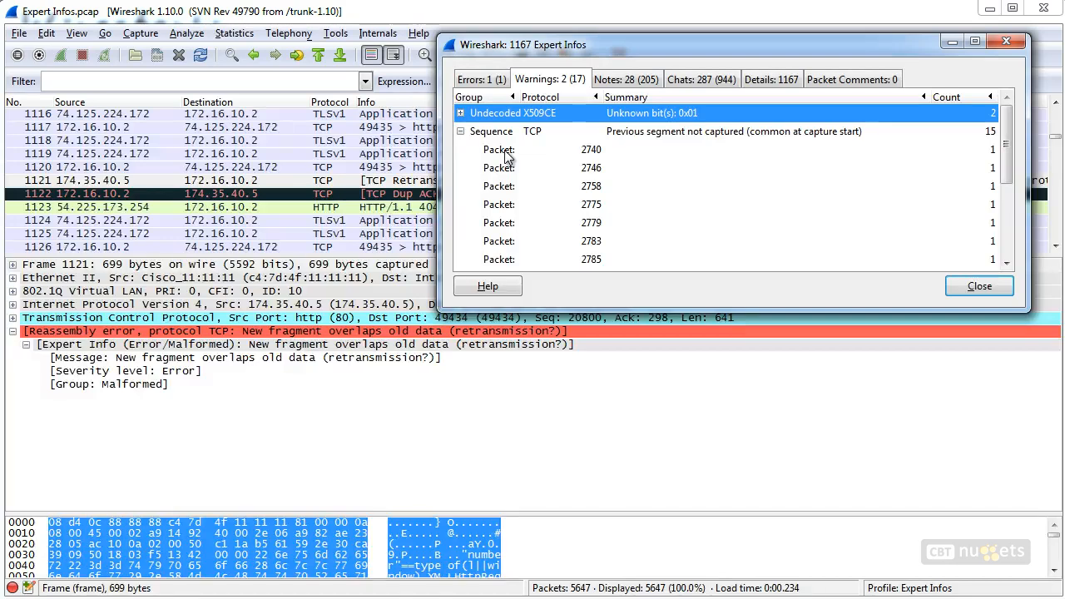
pyautogui.click(507, 152)
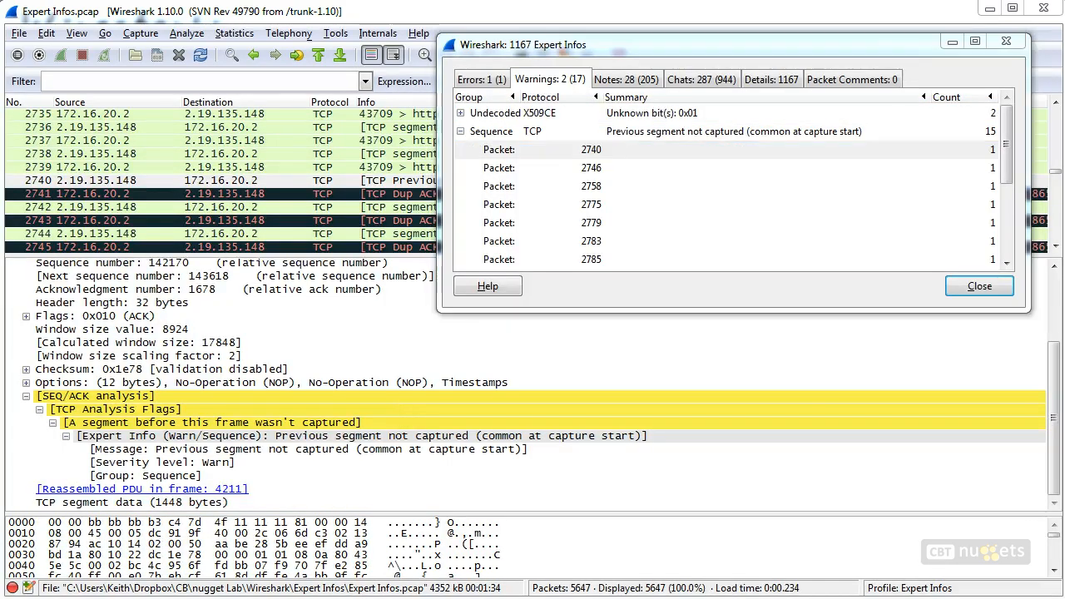
pyautogui.moveTo(20, 435); pyautogui.dragTo(46, 425)
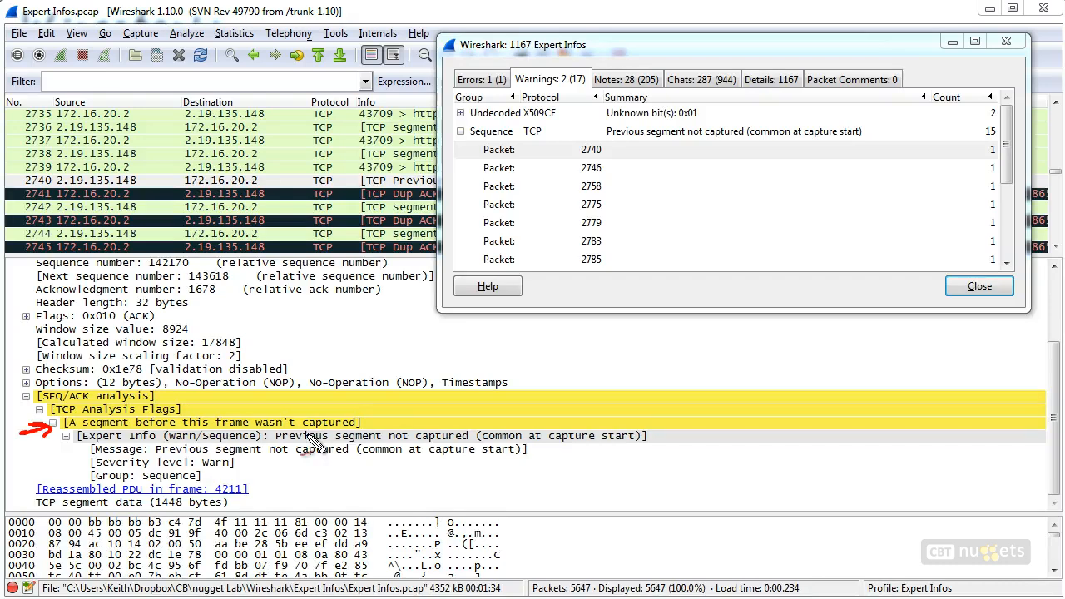
pyautogui.moveTo(404, 401)
pyautogui.mouseDown()
pyautogui.moveTo(373, 416)
pyautogui.moveTo(385, 419)
pyautogui.mouseUp()
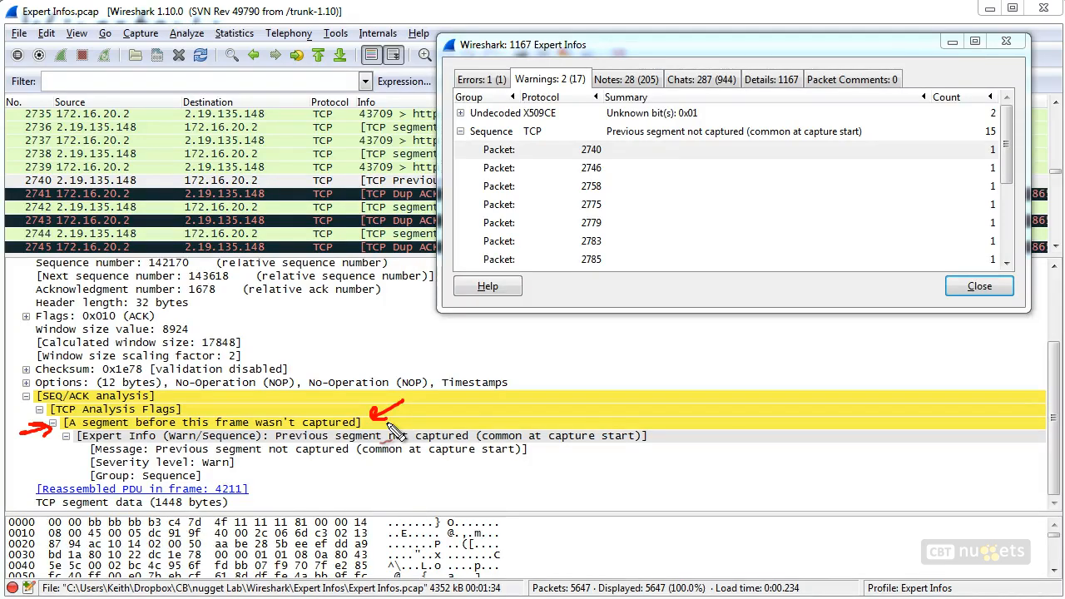
pyautogui.moveTo(606, 352)
pyautogui.mouseDown()
pyautogui.moveTo(637, 333)
pyautogui.moveTo(657, 358)
pyautogui.moveTo(680, 348)
pyautogui.moveTo(745, 358)
pyautogui.moveTo(824, 283)
pyautogui.mouseUp()
pyautogui.moveTo(778, 358); pyautogui.dragTo(881, 391)
pyautogui.moveTo(866, 268)
pyautogui.mouseDown()
pyautogui.moveTo(832, 262)
pyautogui.moveTo(866, 268)
pyautogui.mouseUp()
pyautogui.moveTo(916, 375)
pyautogui.mouseDown()
pyautogui.moveTo(903, 387)
pyautogui.moveTo(915, 375)
pyautogui.mouseUp()
pyautogui.moveTo(895, 260)
pyautogui.mouseDown()
pyautogui.moveTo(982, 257)
pyautogui.moveTo(982, 391)
pyautogui.moveTo(1028, 250)
pyautogui.moveTo(957, 291)
pyautogui.mouseUp()
pyautogui.moveTo(593, 396)
pyautogui.mouseDown()
pyautogui.moveTo(861, 407)
pyautogui.moveTo(837, 435)
pyautogui.mouseUp()
pyautogui.moveTo(940, 220)
pyautogui.mouseDown()
pyautogui.moveTo(682, 307)
pyautogui.moveTo(700, 328)
pyautogui.mouseUp()
pyautogui.moveTo(857, 331)
pyautogui.mouseDown()
pyautogui.moveTo(830, 363)
pyautogui.moveTo(857, 378)
pyautogui.moveTo(812, 379)
pyautogui.moveTo(861, 365)
pyautogui.mouseUp()
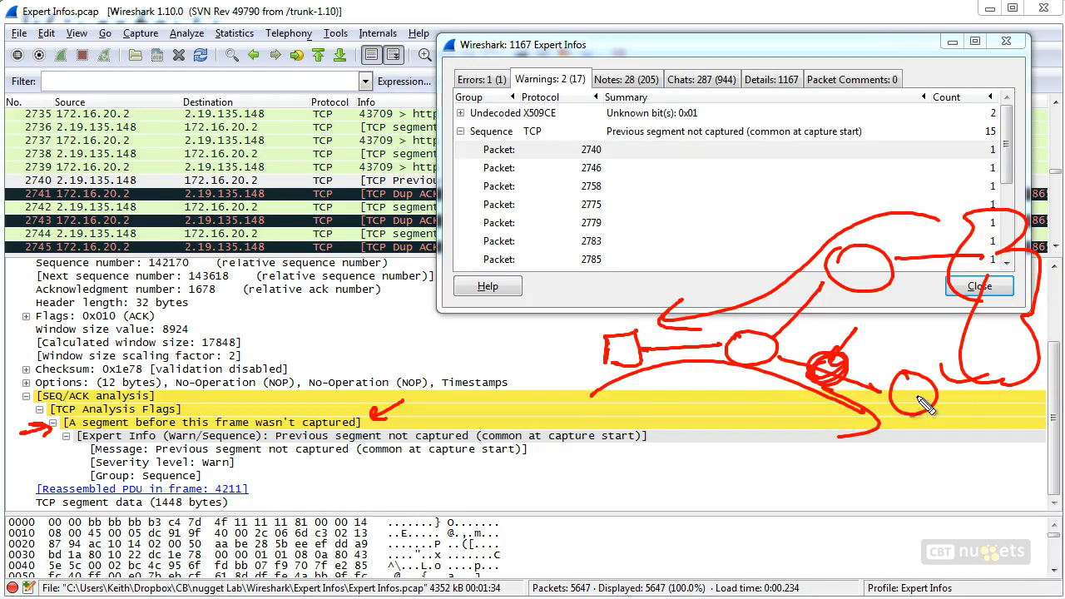
pyautogui.press('Escape')
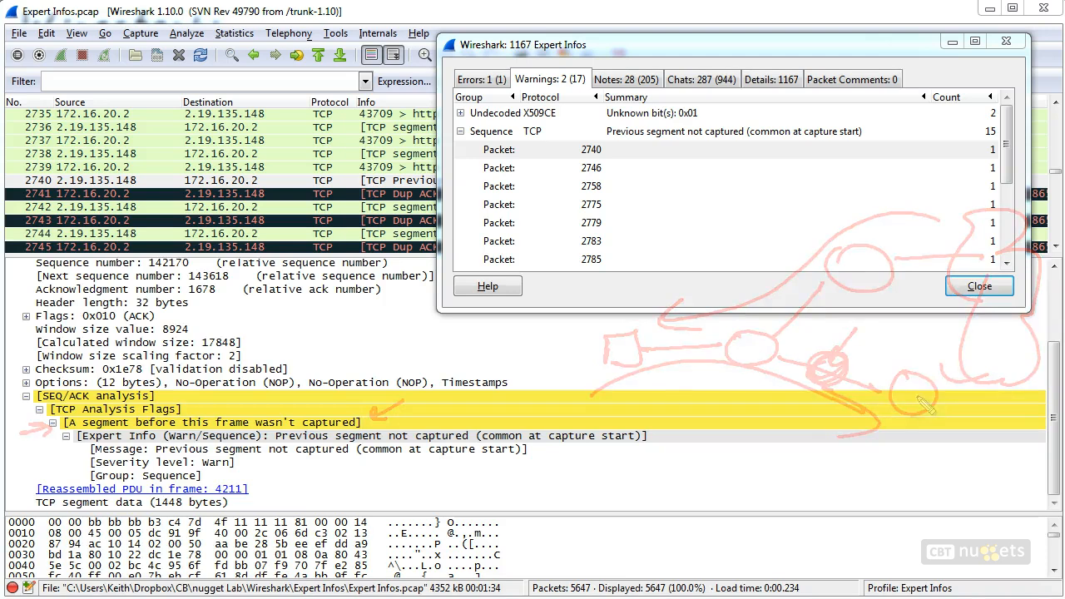
# Open the Notes tab, expand the Duplicate ACK (#3) group, and jump to packet 2780
pyautogui.click(632, 79)
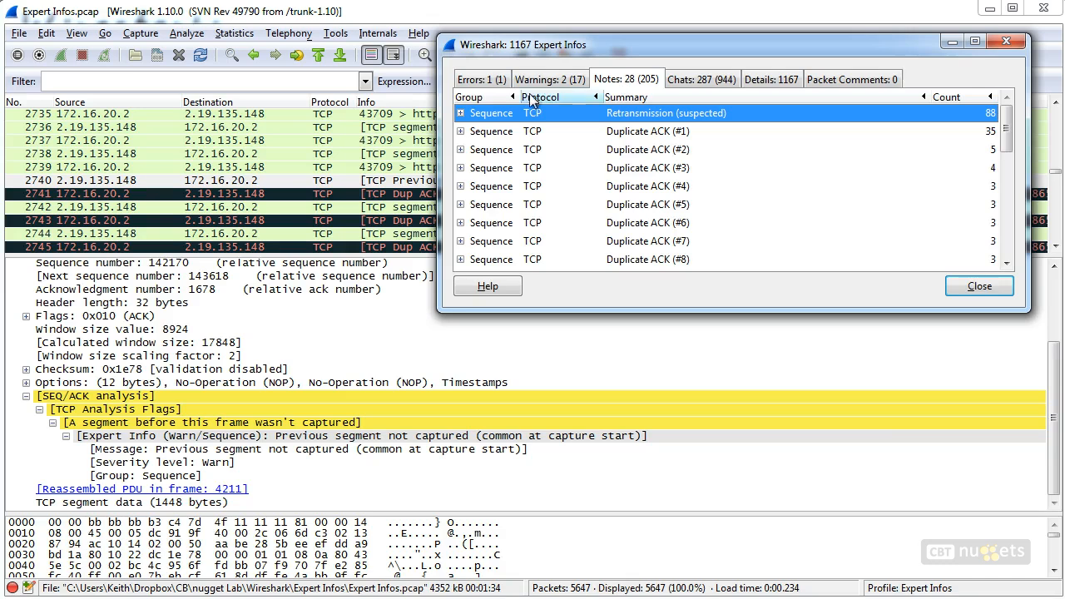
pyautogui.scroll(-7, 495, 197)
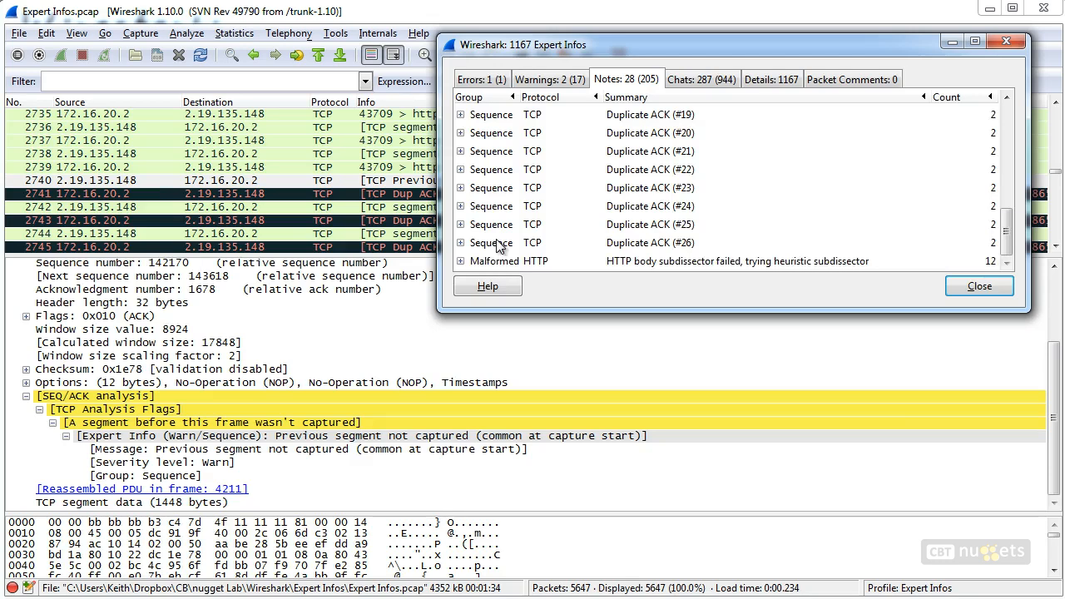
pyautogui.scroll(7, 497, 246)
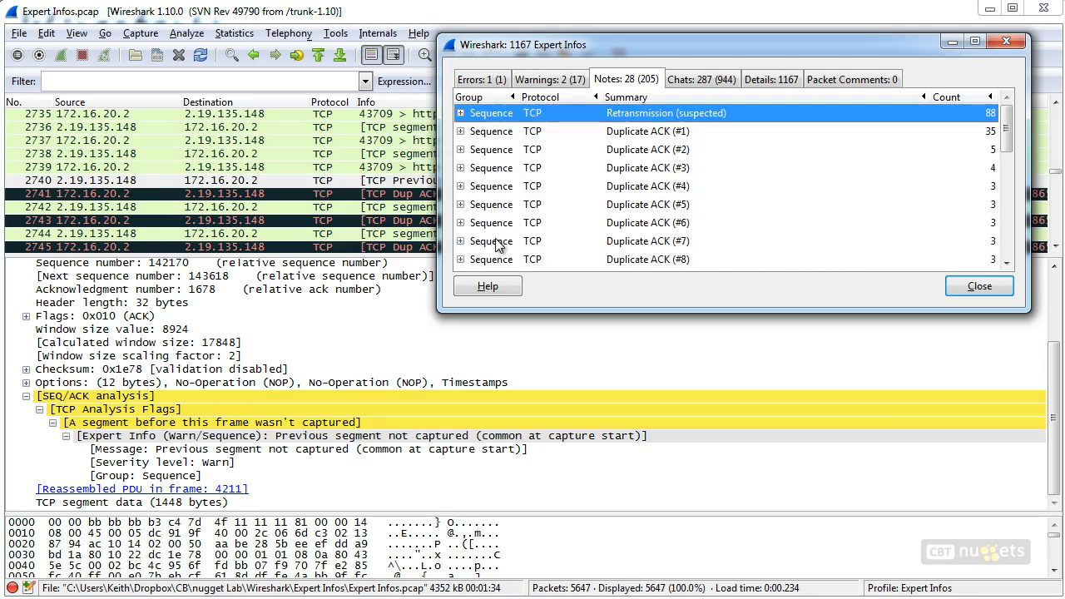
pyautogui.click(460, 169)
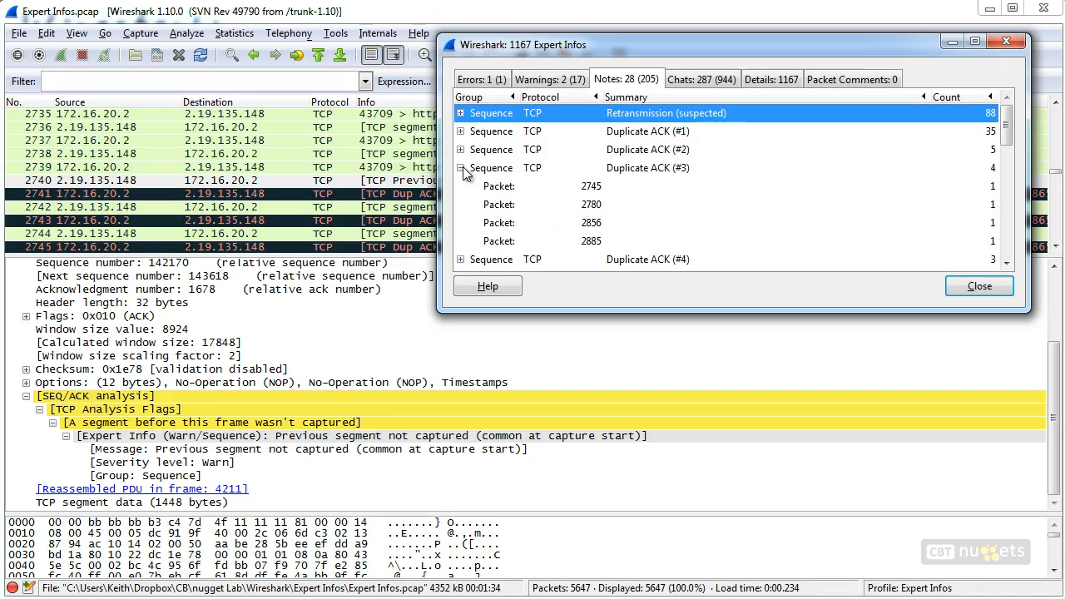
pyautogui.click(502, 208)
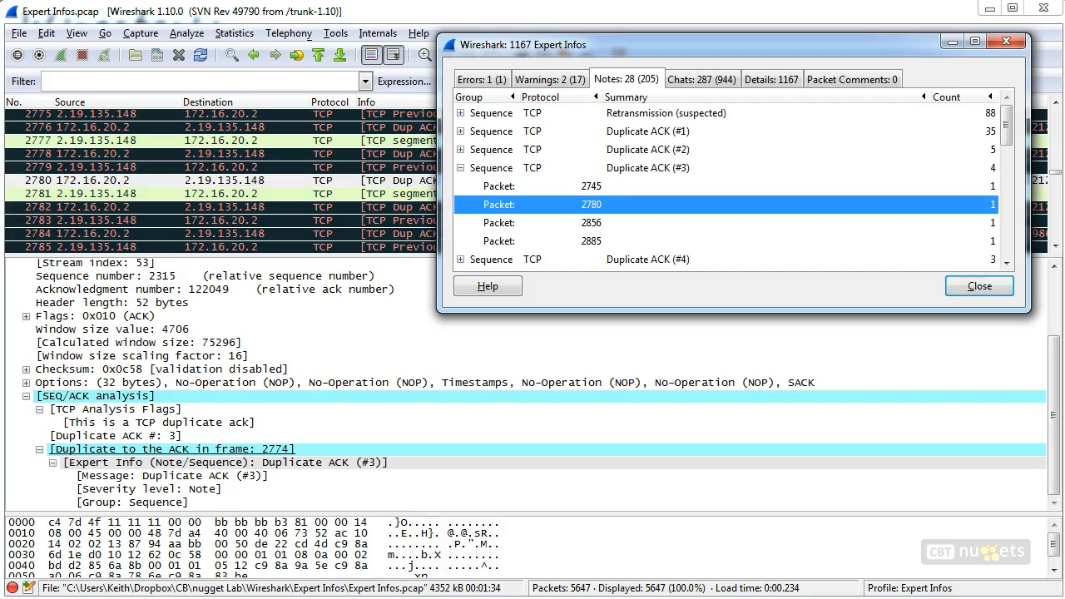
pyautogui.hotkey('ctrl', 'shift', 'd')
pyautogui.moveTo(607, 103)
pyautogui.mouseDown()
pyautogui.moveTo(595, 85)
pyautogui.moveTo(445, 184)
pyautogui.moveTo(318, 385)
pyautogui.mouseUp()
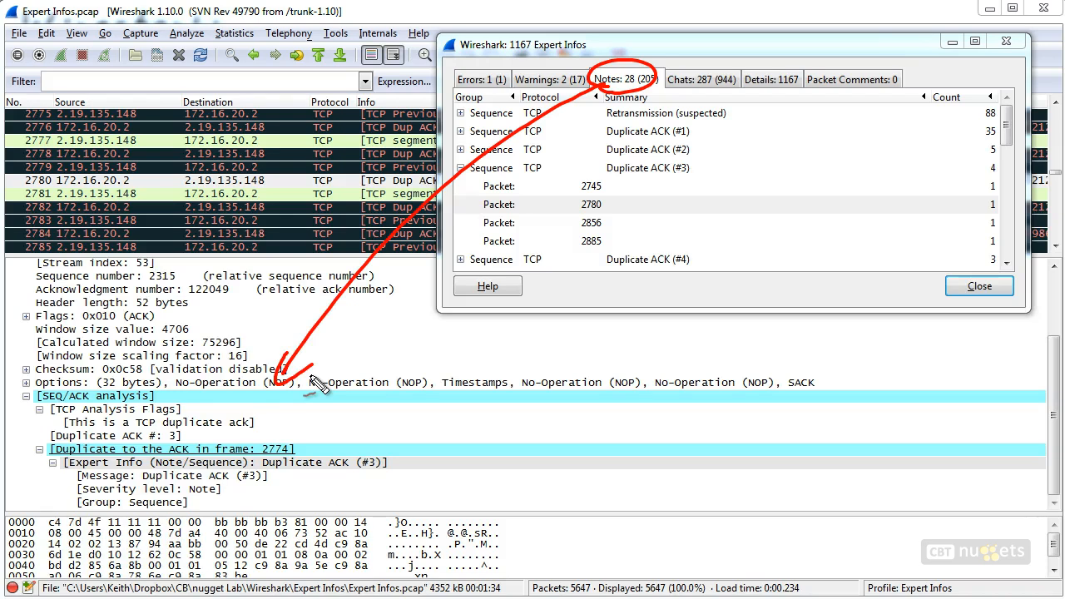
pyautogui.moveTo(1, 309)
pyautogui.mouseDown()
pyautogui.moveTo(84, 208)
pyautogui.moveTo(63, 267)
pyautogui.mouseUp()
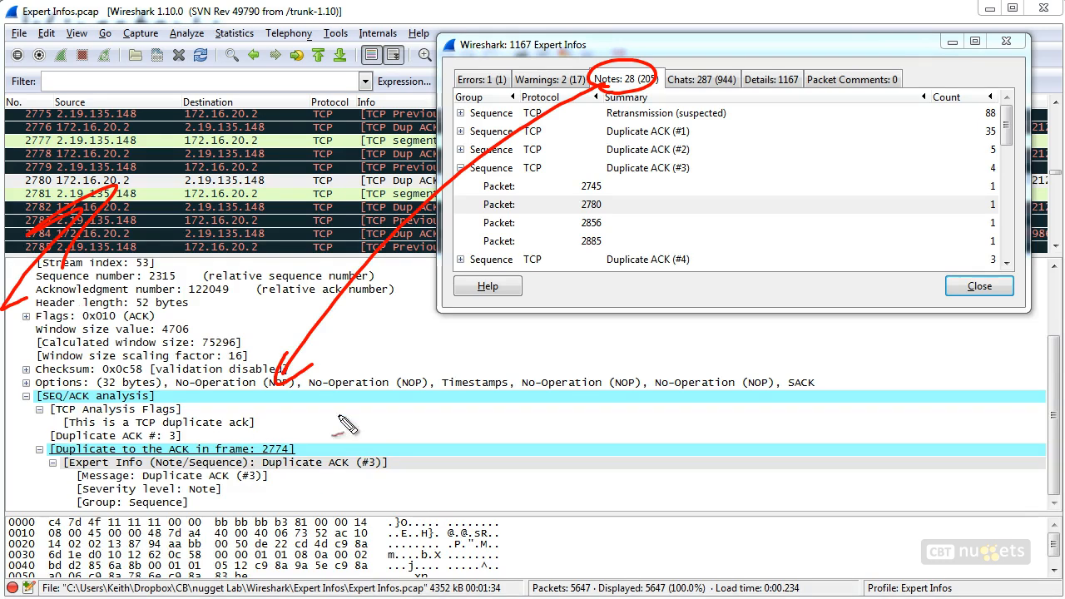
pyautogui.moveTo(433, 441)
pyautogui.mouseDown()
pyautogui.moveTo(397, 458)
pyautogui.moveTo(413, 464)
pyautogui.mouseUp()
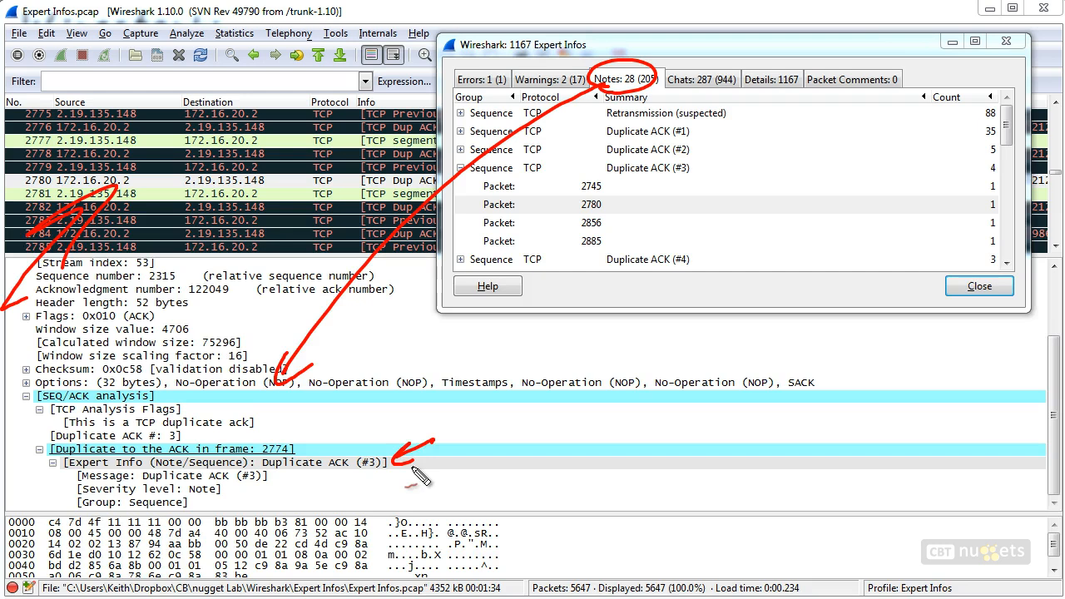
pyautogui.press('Escape')
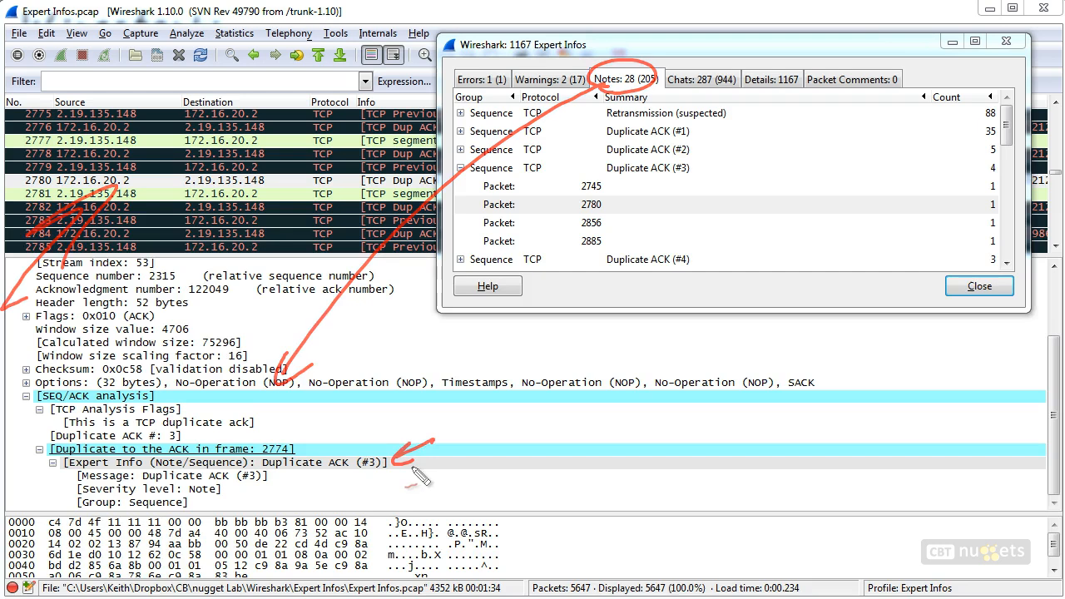
pyautogui.moveTo(506, 20)
pyautogui.mouseDown()
pyautogui.moveTo(488, 65)
pyautogui.moveTo(502, 56)
pyautogui.mouseUp()
pyautogui.moveTo(574, 20)
pyautogui.mouseDown()
pyautogui.moveTo(559, 65)
pyautogui.moveTo(569, 62)
pyautogui.mouseUp()
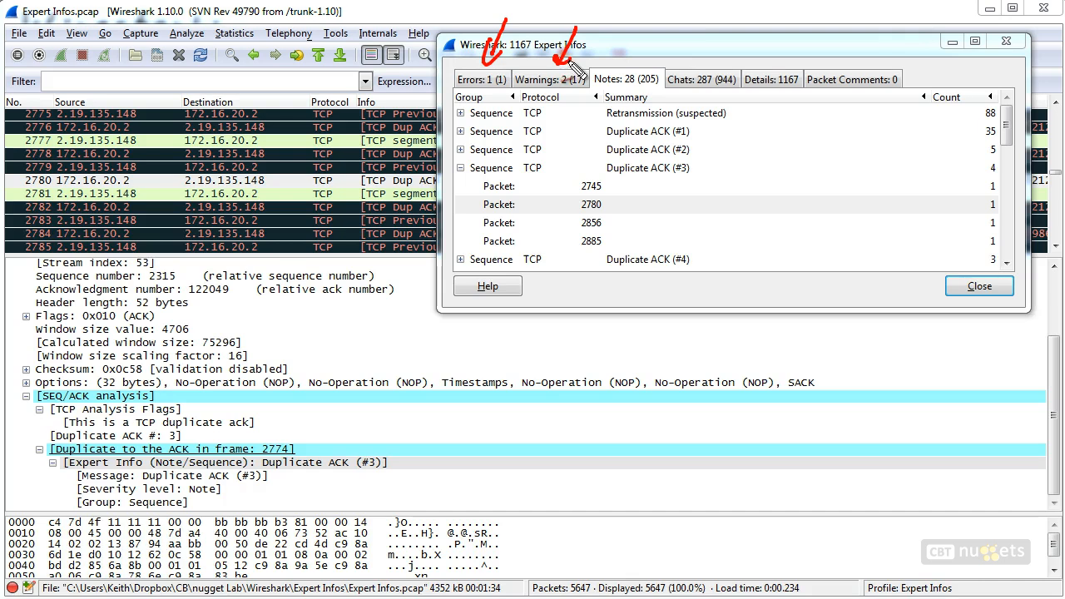
pyautogui.moveTo(681, 22); pyautogui.dragTo(669, 43)
pyautogui.moveTo(665, 36); pyautogui.dragTo(667, 56)
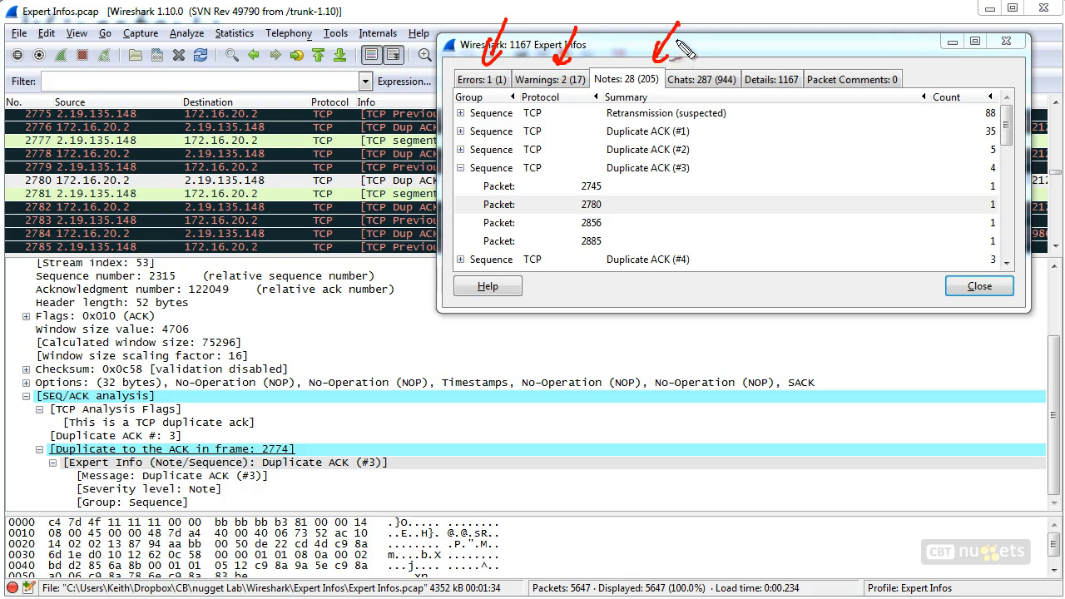
pyautogui.moveTo(492, 394); pyautogui.dragTo(465, 392)
pyautogui.moveTo(473, 437); pyautogui.dragTo(483, 432)
pyautogui.moveTo(725, 23); pyautogui.dragTo(713, 62)
pyautogui.moveTo(669, 94); pyautogui.dragTo(721, 90)
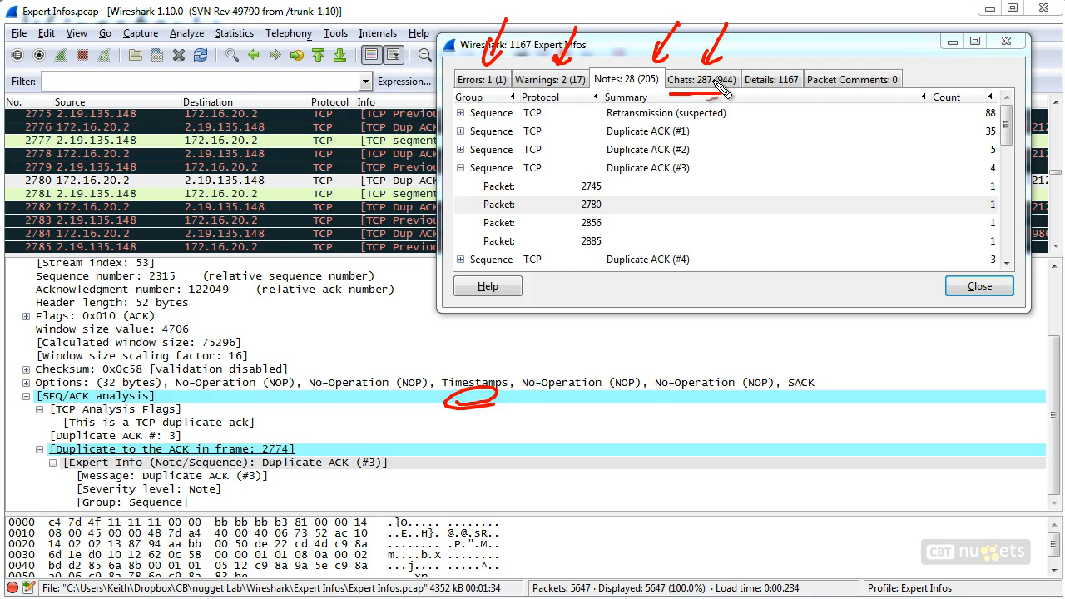
# Open the Chats tab of Expert Infos, expand the Connection establish request (SYN) group, and jump to packet 323
pyautogui.press('Escape')
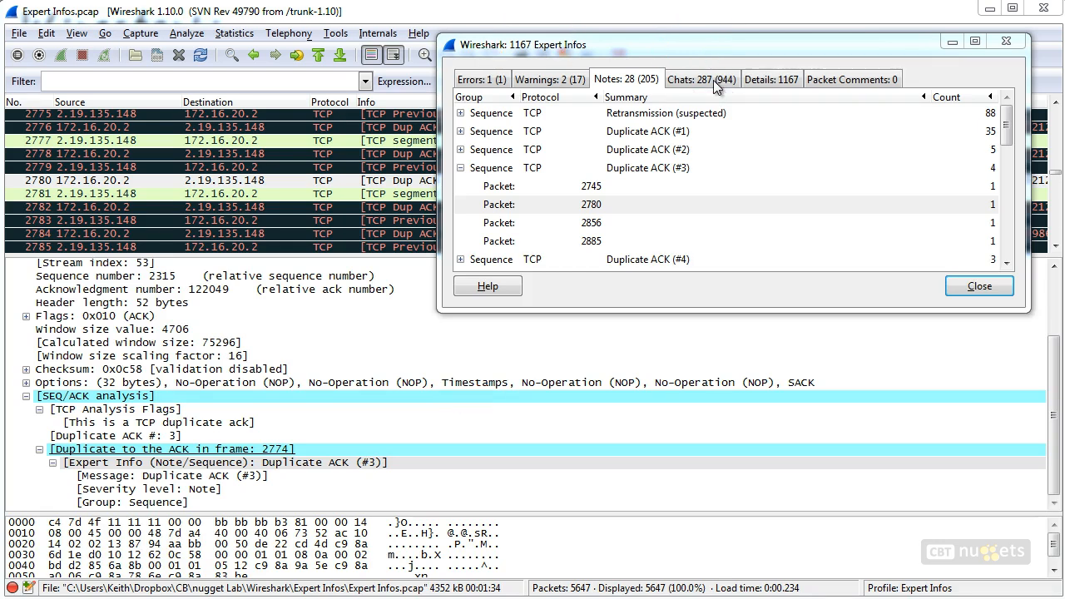
pyautogui.click(713, 80)
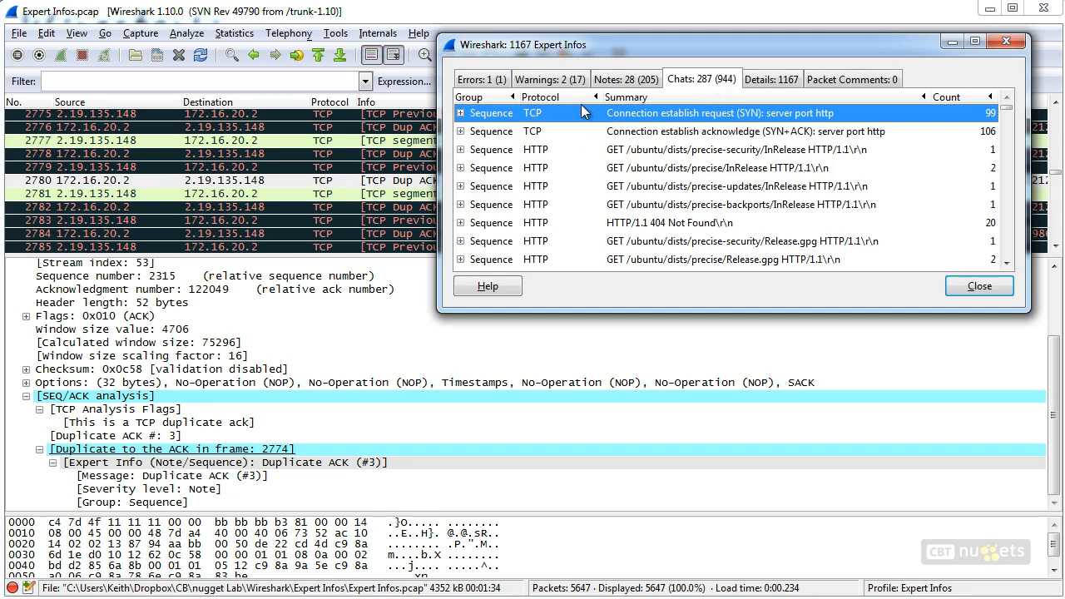
pyautogui.click(460, 113)
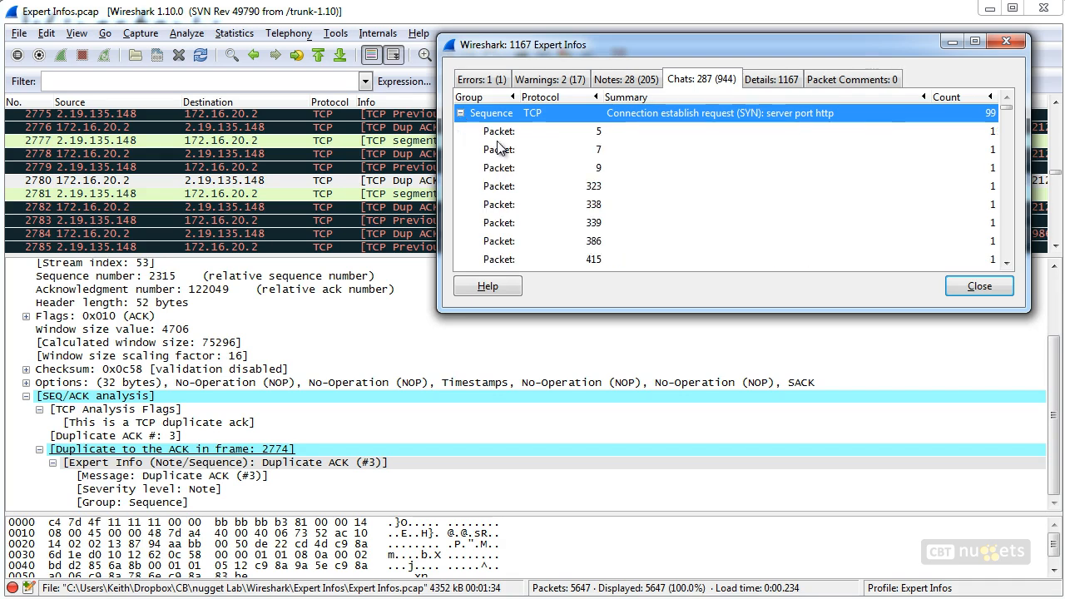
pyautogui.click(595, 188)
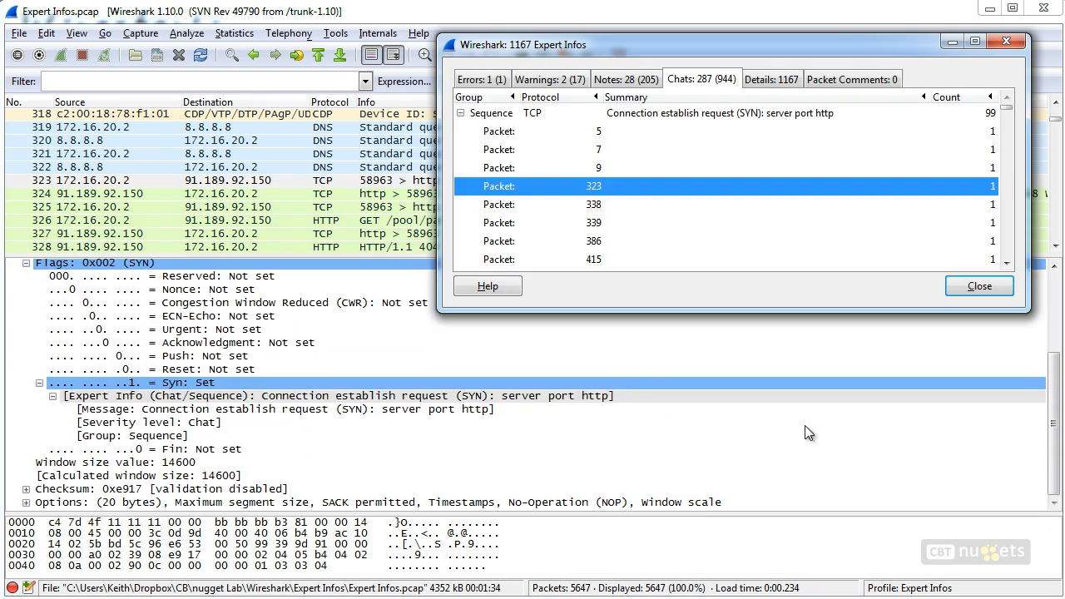
pyautogui.hotkey('ctrl', 'shift', 'd')
pyautogui.moveTo(23, 416); pyautogui.dragTo(55, 406)
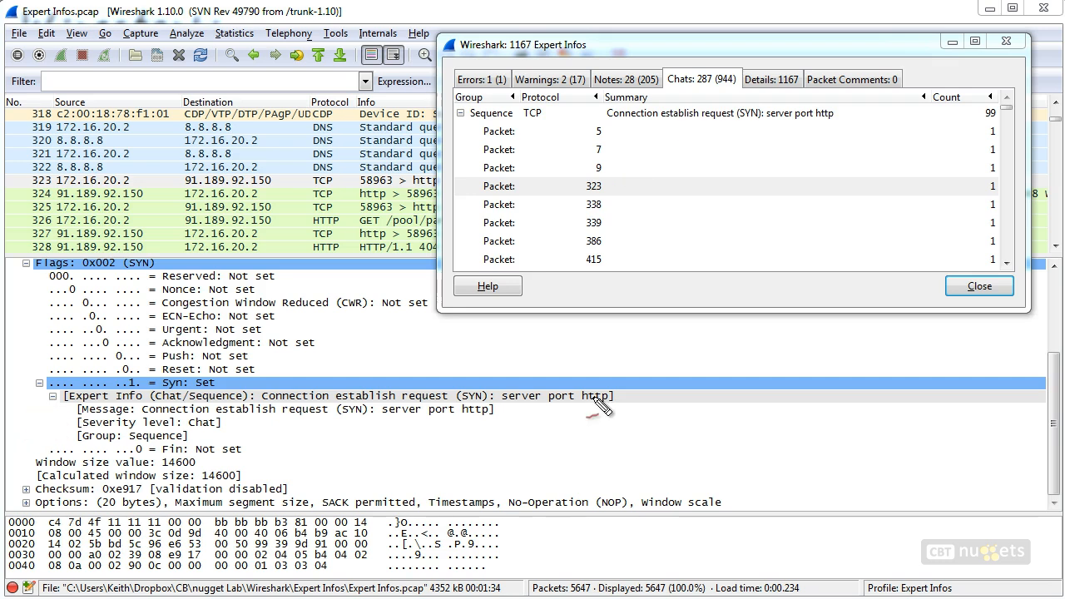
pyautogui.moveTo(263, 409)
pyautogui.mouseDown()
pyautogui.moveTo(608, 403)
pyautogui.moveTo(595, 419)
pyautogui.mouseUp()
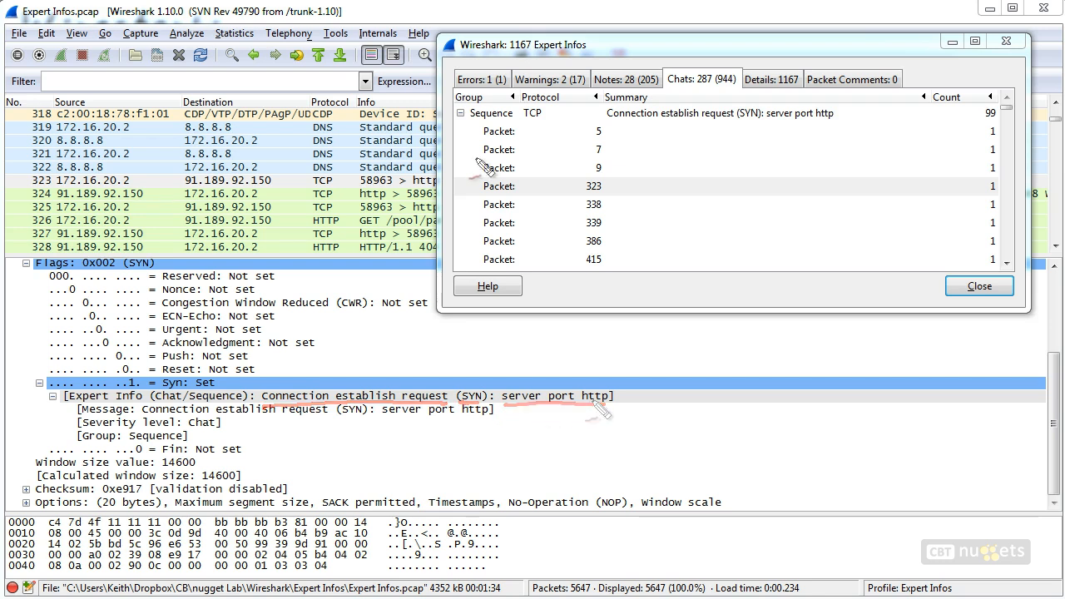
pyautogui.moveTo(615, 129)
pyautogui.mouseDown()
pyautogui.moveTo(617, 263)
pyautogui.moveTo(650, 124)
pyautogui.moveTo(837, 115)
pyautogui.mouseUp()
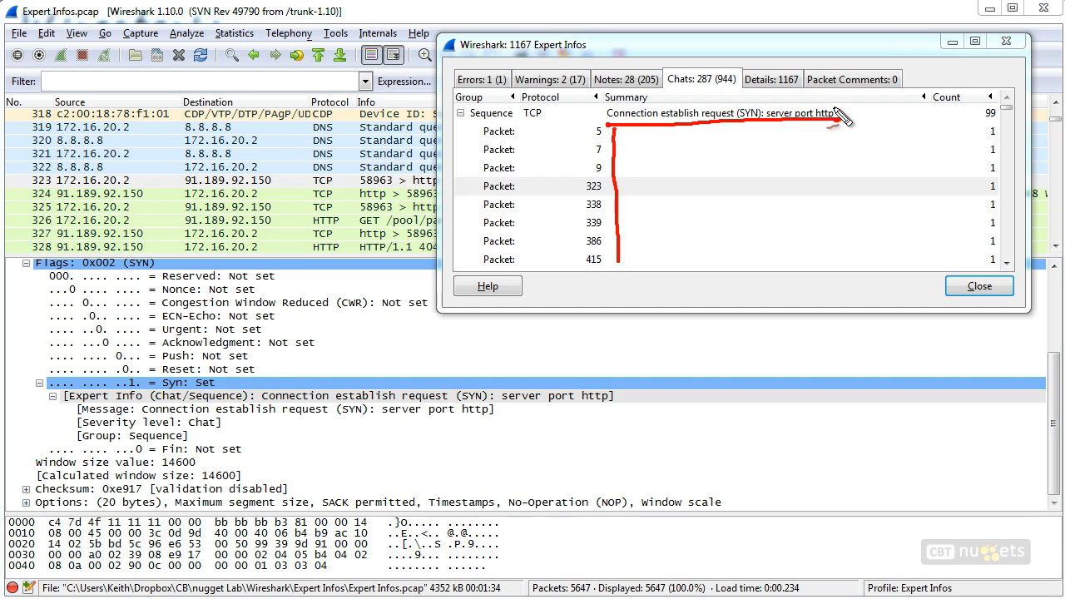
pyautogui.press('Escape')
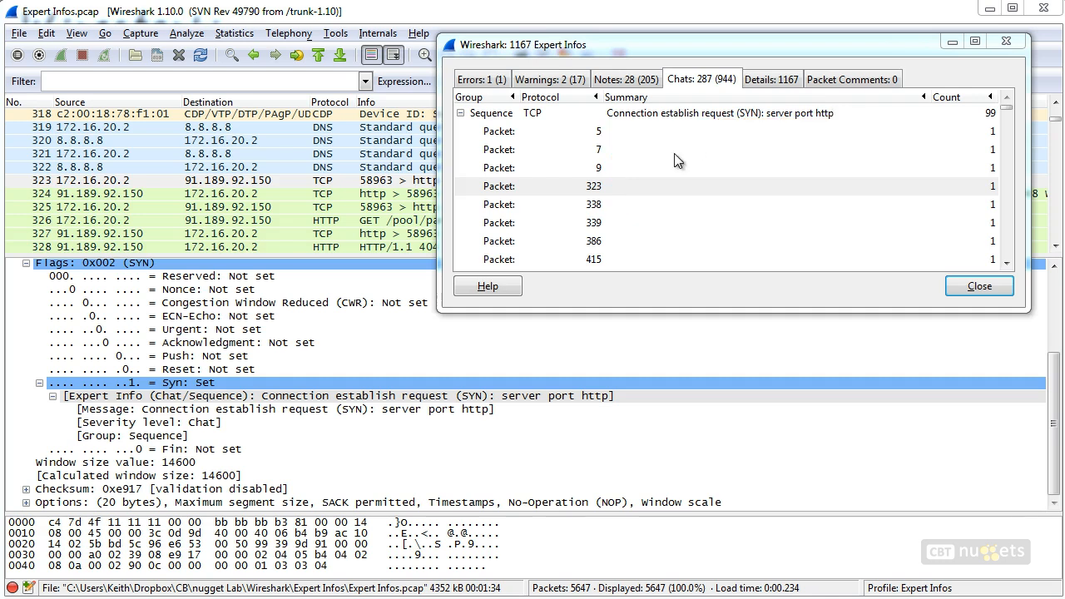
# Jump to packets 5 and 7 from the Connection establish request (SYN) group
pyautogui.click(594, 132)
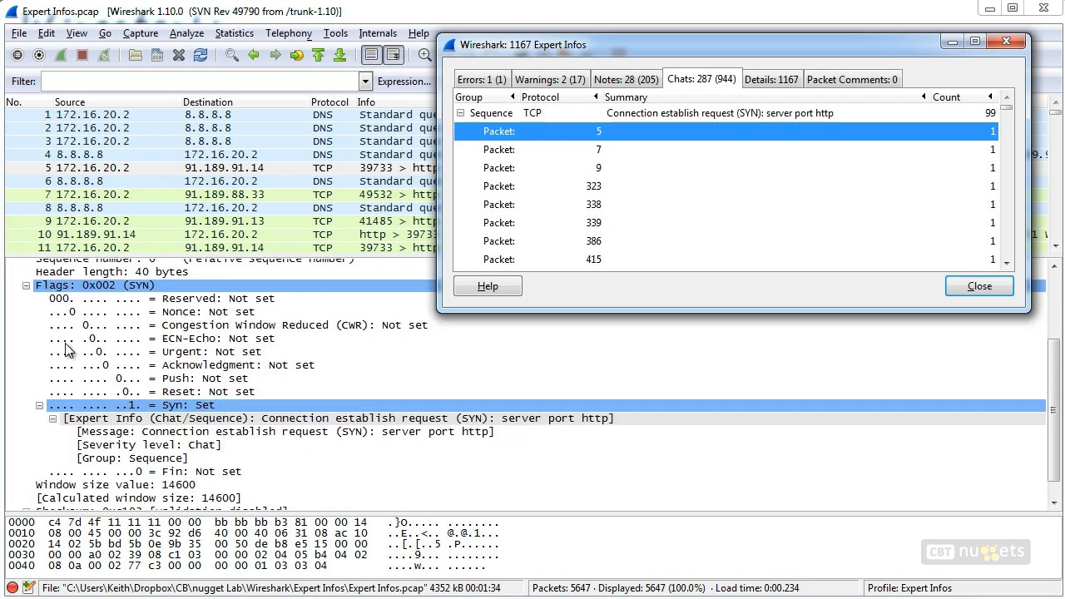
pyautogui.click(595, 153)
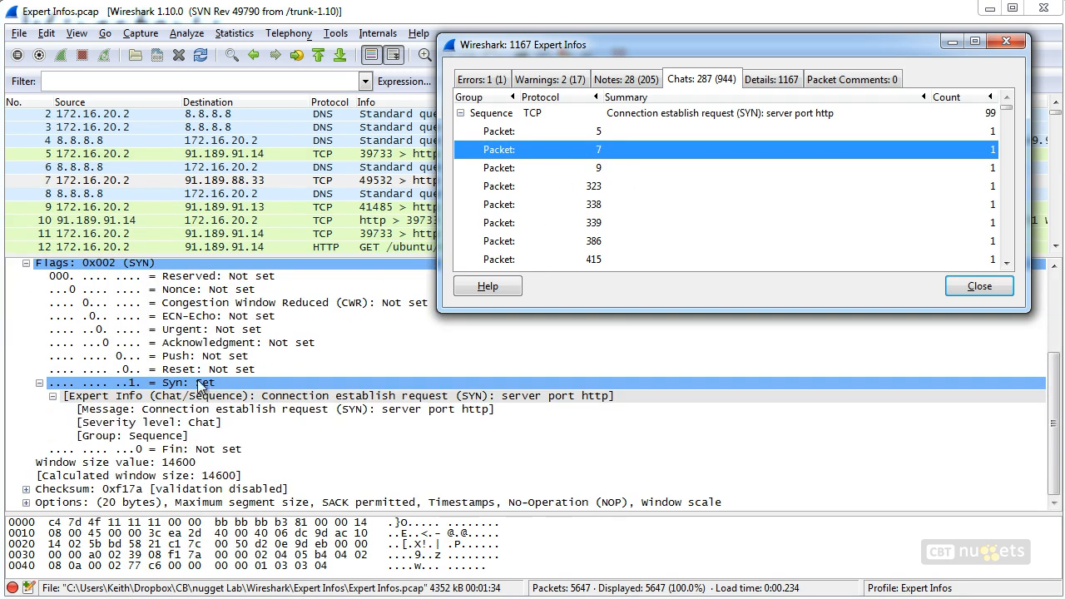
pyautogui.moveTo(193, 389)
pyautogui.mouseDown()
pyautogui.moveTo(231, 380)
pyautogui.moveTo(264, 389)
pyautogui.mouseUp()
# Collapse the SYN group, expand the Connection establish acknowledge (SYN+ACK) group, and jump to packet 13 to inspect its flags
pyautogui.click(461, 113)
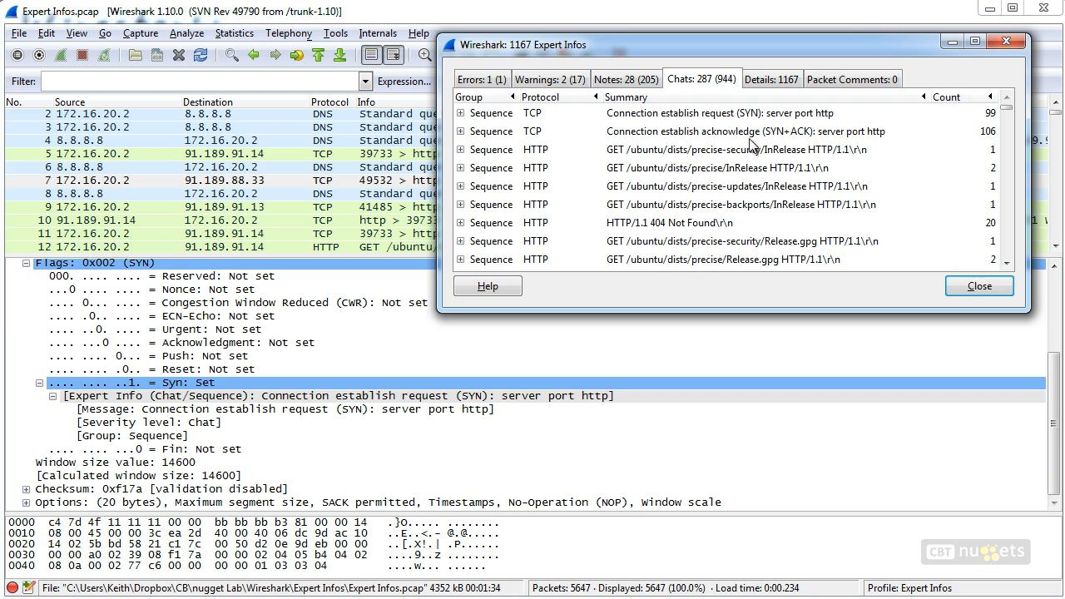
pyautogui.click(460, 131)
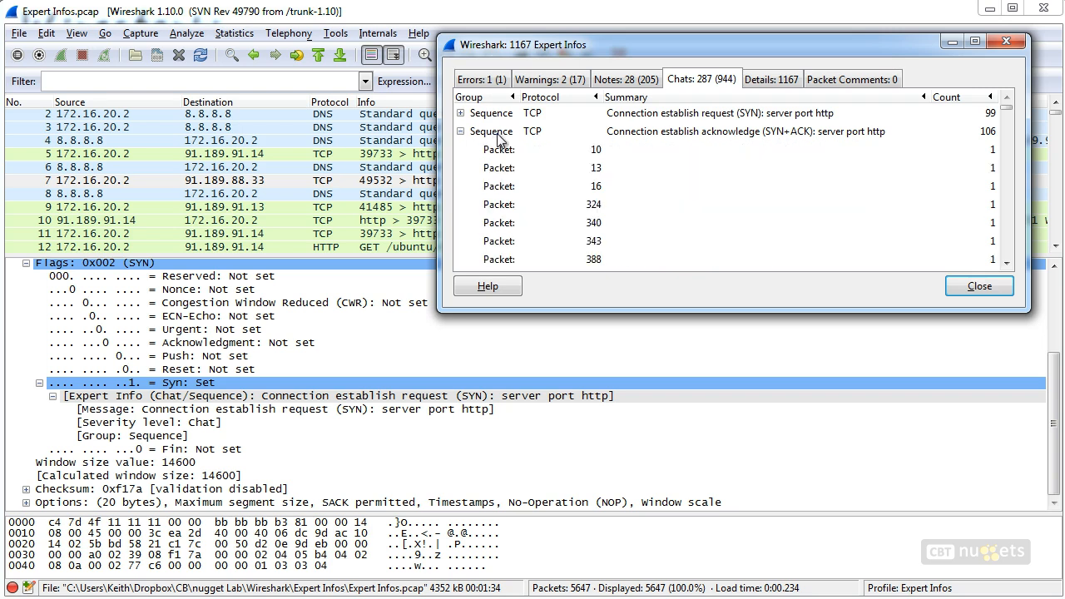
pyautogui.click(597, 168)
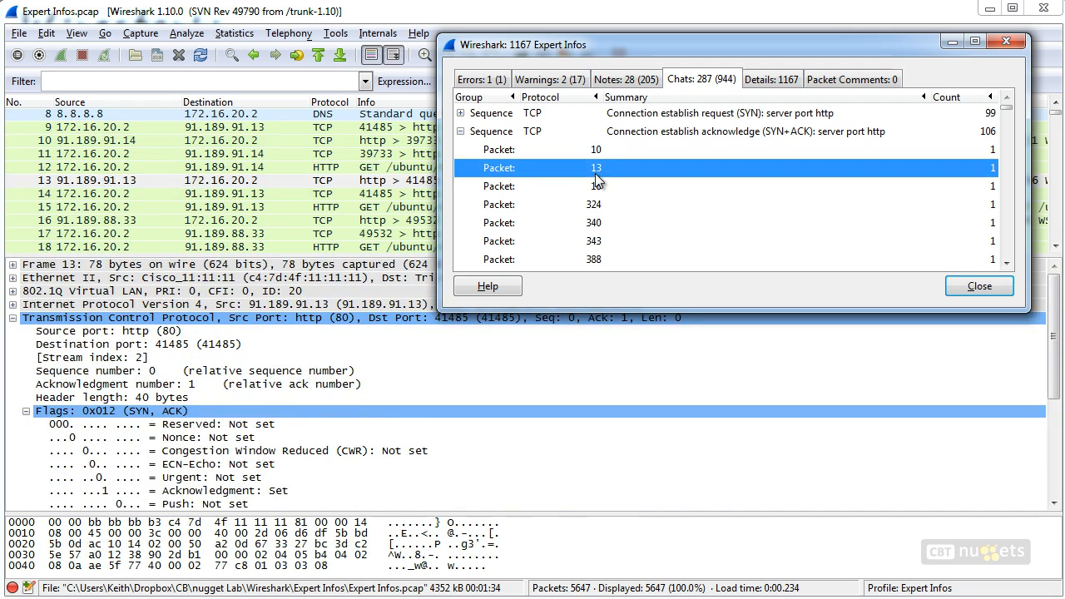
pyautogui.click(459, 450)
pyautogui.moveTo(137, 449)
pyautogui.mouseDown()
pyautogui.moveTo(225, 450)
pyautogui.moveTo(172, 466)
pyautogui.mouseUp()
pyautogui.moveTo(249, 426)
pyautogui.mouseDown()
pyautogui.moveTo(241, 402)
pyautogui.moveTo(108, 426)
pyautogui.moveTo(241, 434)
pyautogui.mouseUp()
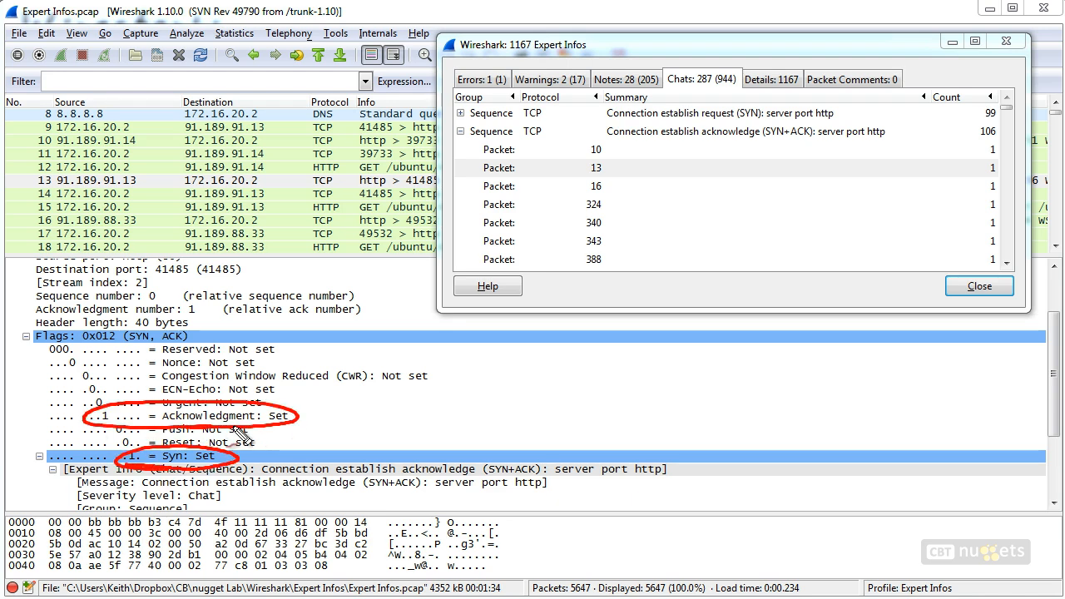
pyautogui.moveTo(620, 154)
pyautogui.mouseDown()
pyautogui.moveTo(617, 239)
pyautogui.moveTo(635, 223)
pyautogui.mouseUp()
pyautogui.press('Escape')
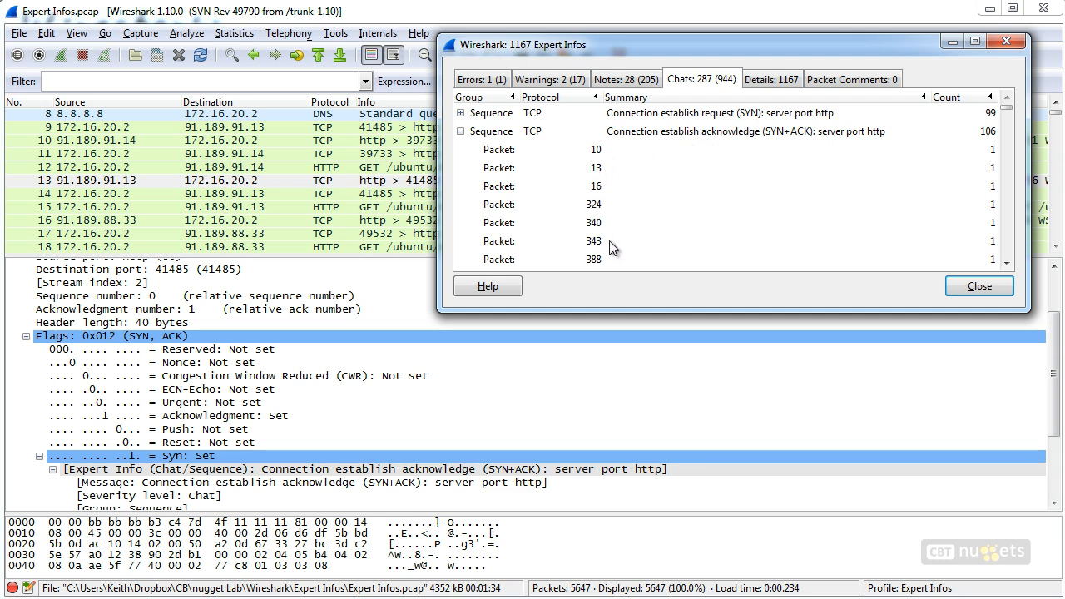
# Open the Details tab of Expert Infos, enlarge the dialog, and scroll through the full list of expert entries
pyautogui.click(775, 79)
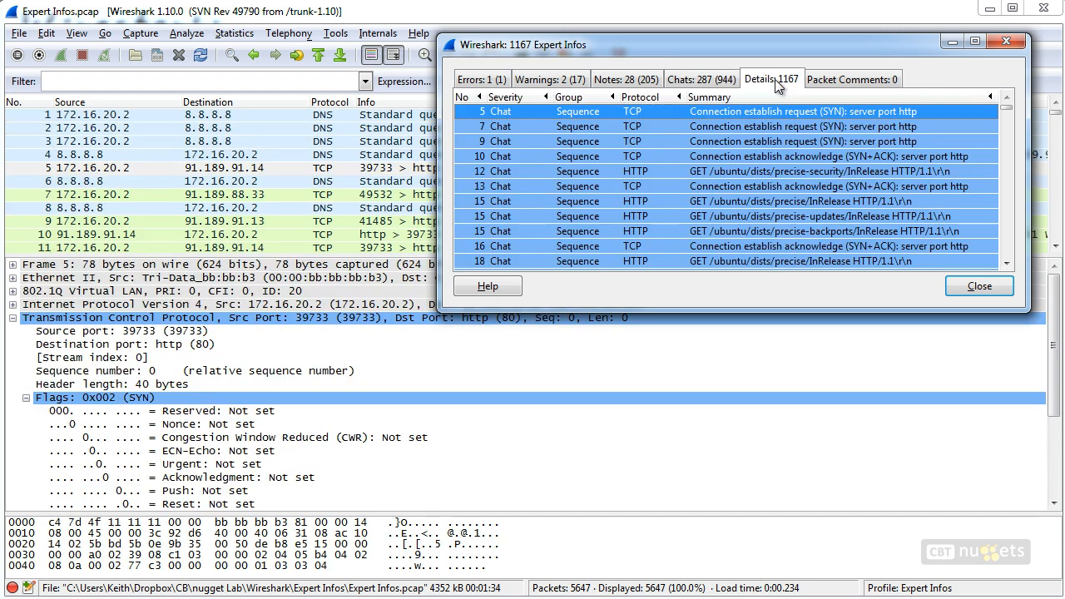
pyautogui.moveTo(1005, 107); pyautogui.dragTo(1001, 149)
pyautogui.scroll(2, 790, 187)
pyautogui.scroll(3, 790, 187)
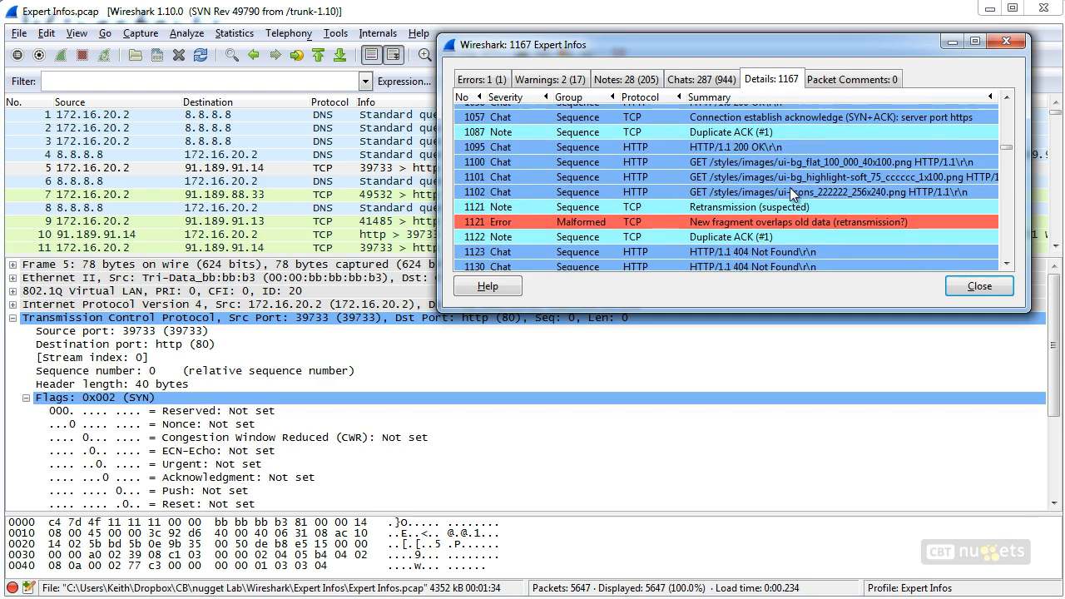
pyautogui.moveTo(749, 311); pyautogui.dragTo(719, 555)
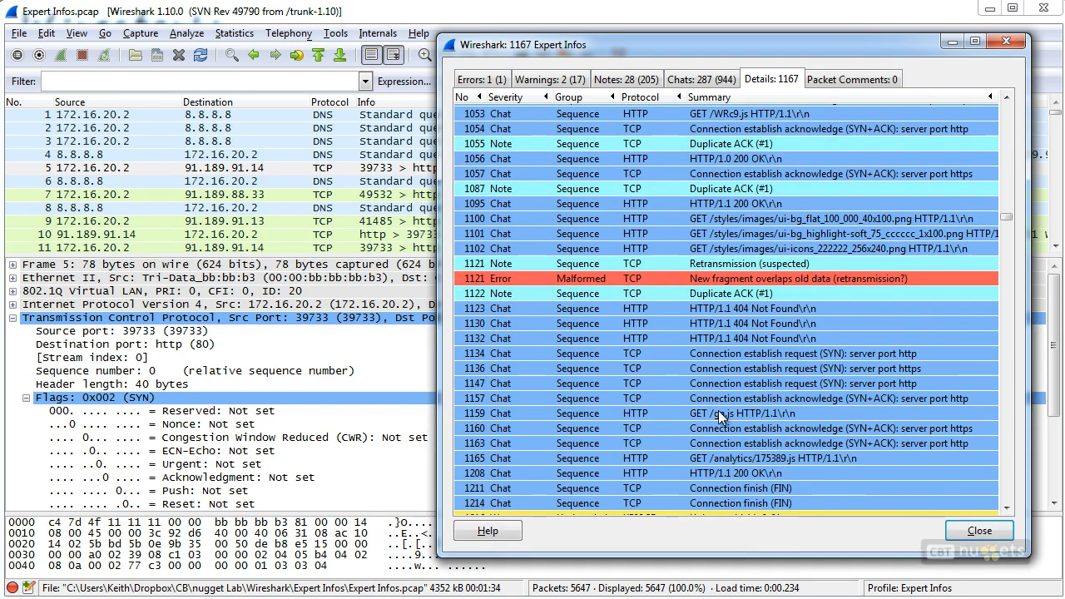
pyautogui.scroll(-2, 721, 416)
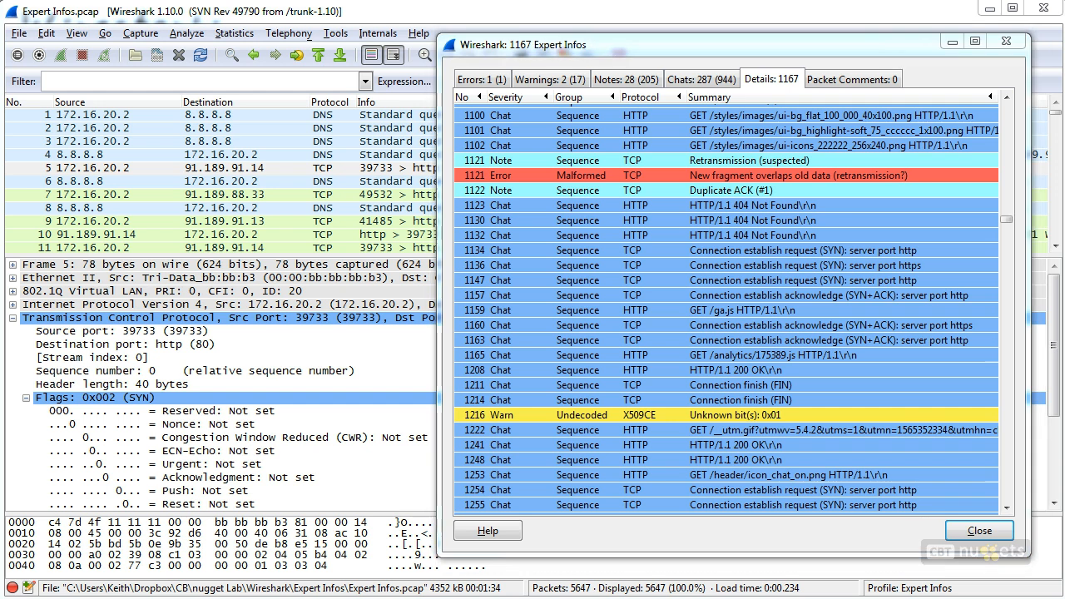
pyautogui.moveTo(391, 214)
pyautogui.mouseDown()
pyautogui.moveTo(441, 200)
pyautogui.moveTo(456, 177)
pyautogui.mouseUp()
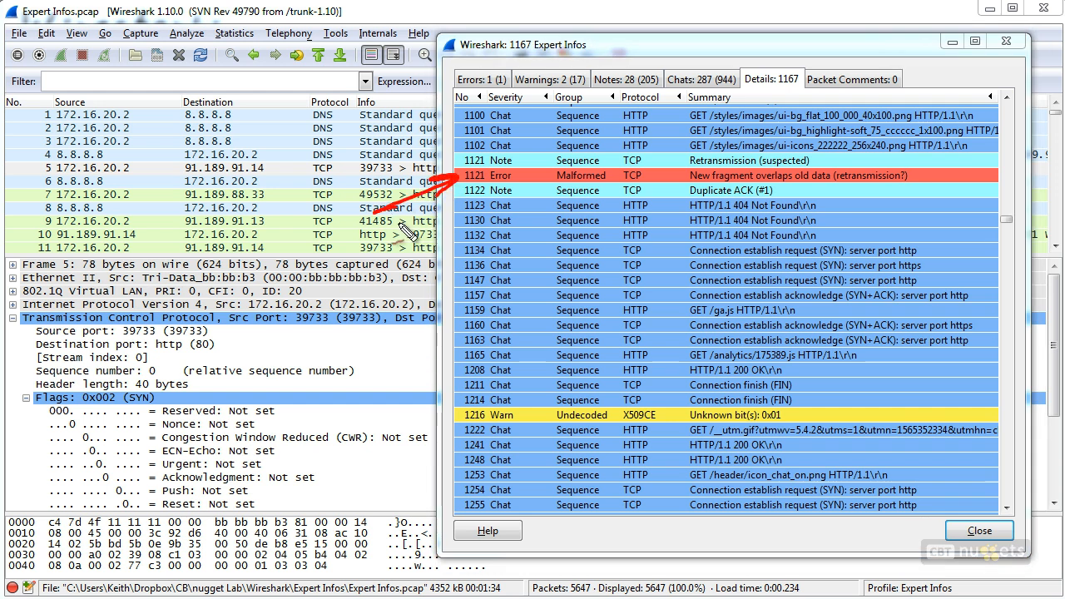
pyautogui.moveTo(385, 434); pyautogui.dragTo(446, 416)
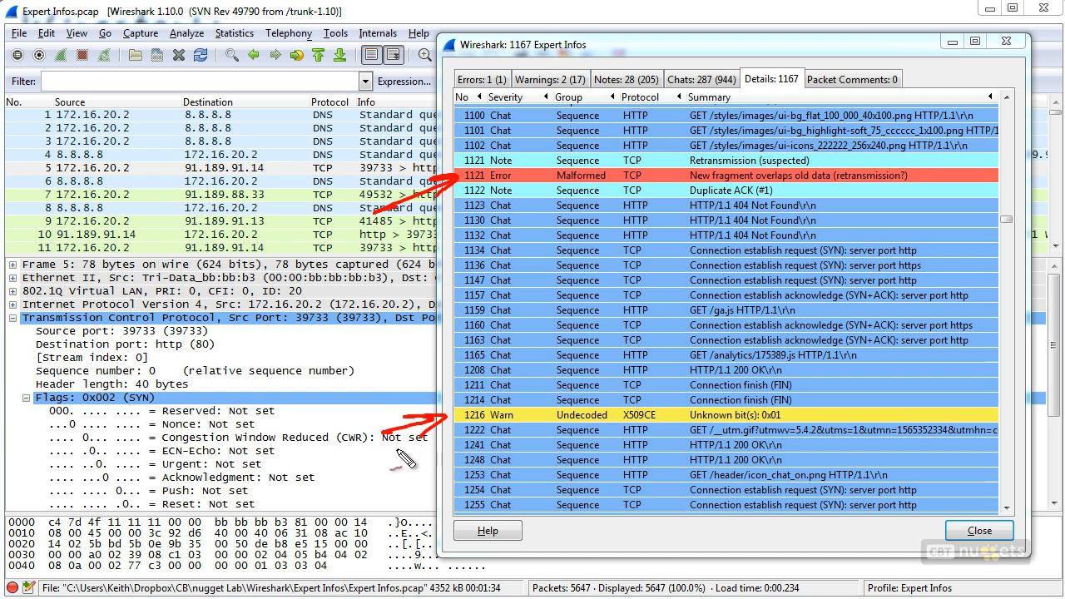
pyautogui.moveTo(399, 169); pyautogui.dragTo(422, 172)
pyautogui.moveTo(404, 220)
pyautogui.mouseDown()
pyautogui.moveTo(468, 191)
pyautogui.moveTo(449, 206)
pyautogui.moveTo(498, 228)
pyautogui.moveTo(476, 227)
pyautogui.moveTo(502, 227)
pyautogui.mouseUp()
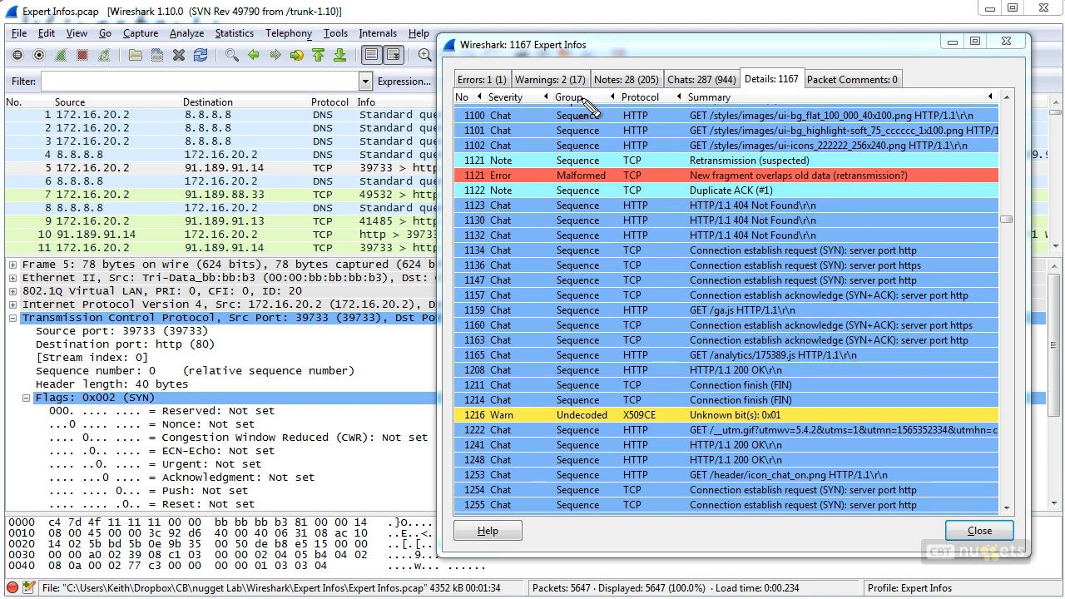
pyautogui.moveTo(509, 115); pyautogui.dragTo(511, 116)
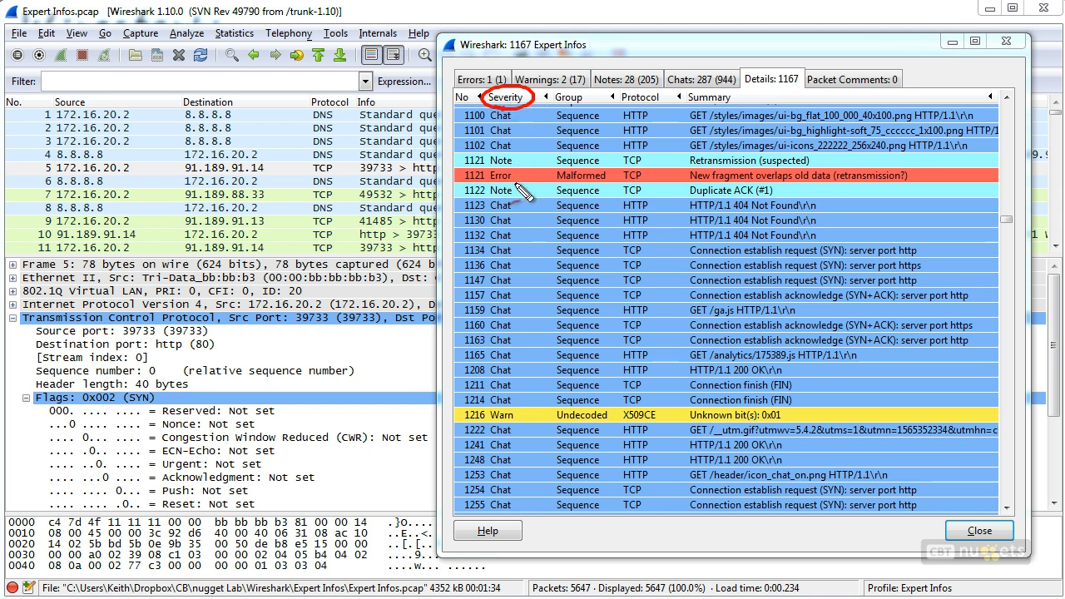
pyautogui.moveTo(473, 90)
pyautogui.mouseDown()
pyautogui.moveTo(337, 82)
pyautogui.moveTo(310, 98)
pyautogui.mouseUp()
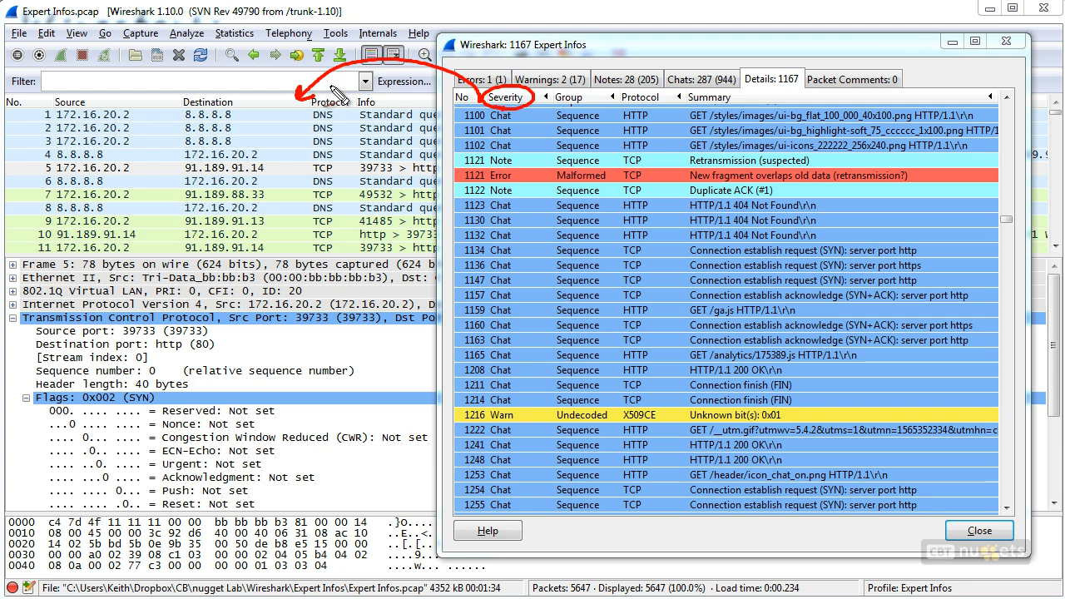
pyautogui.press('Escape')
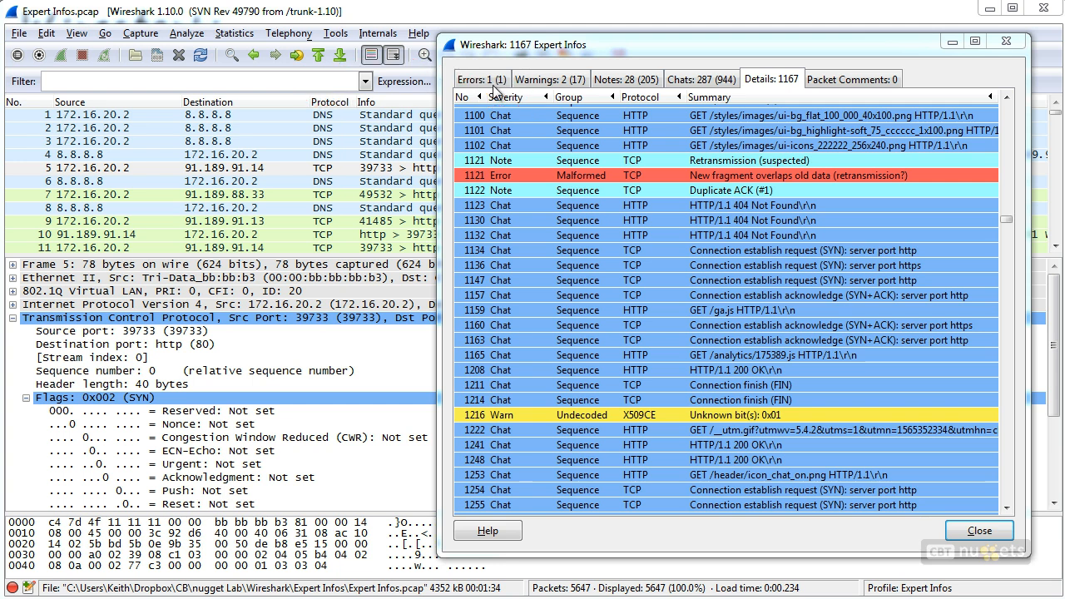
# Jump to packet 2740 from the Warnings tab's Sequence group and close the Expert Infos window
pyautogui.click(547, 81)
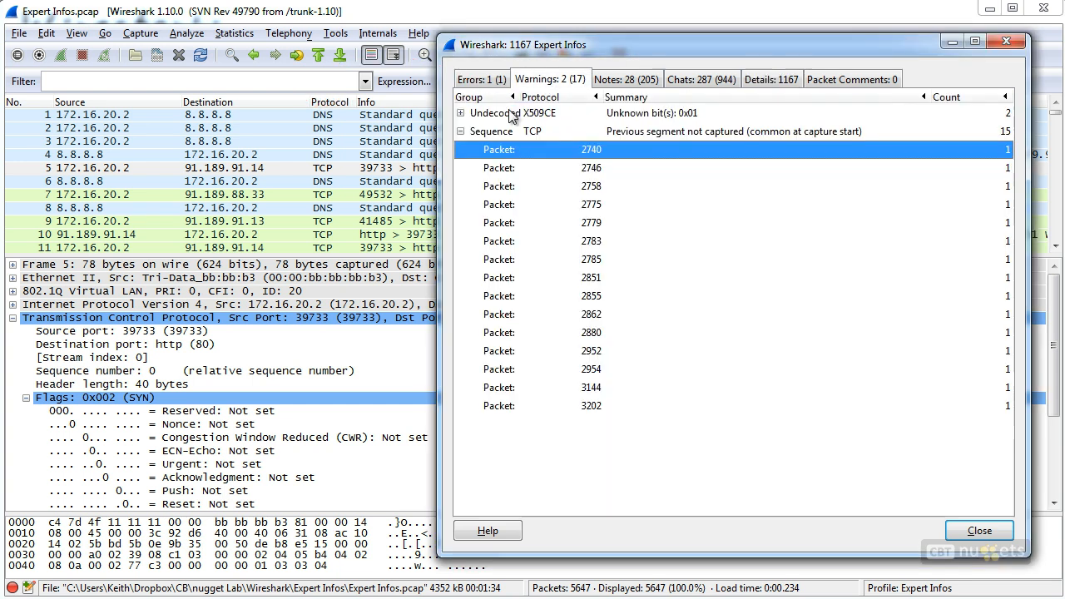
pyautogui.click(582, 157)
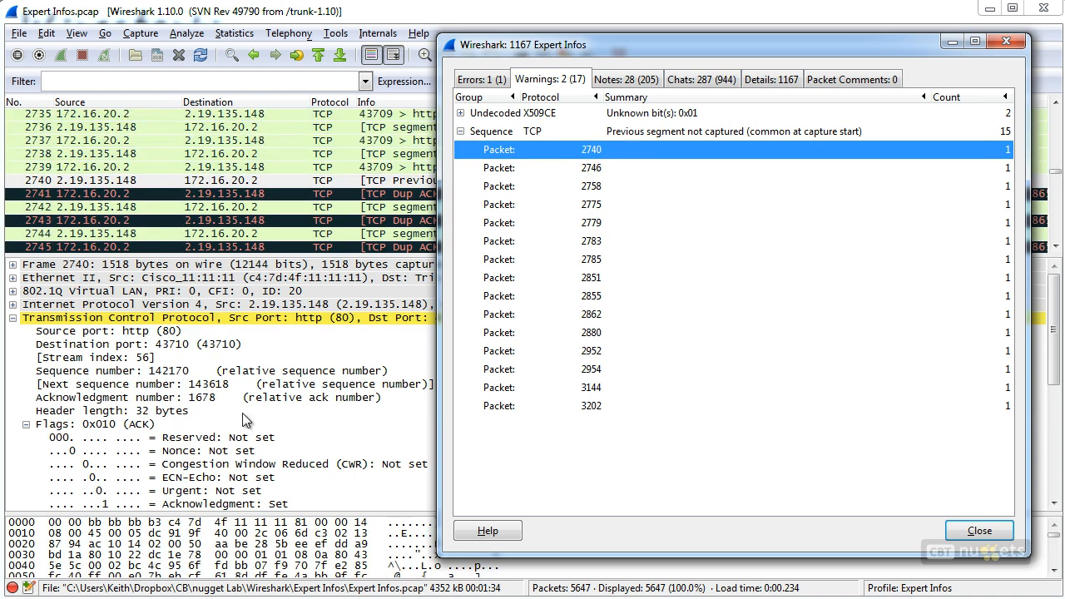
pyautogui.click(1006, 43)
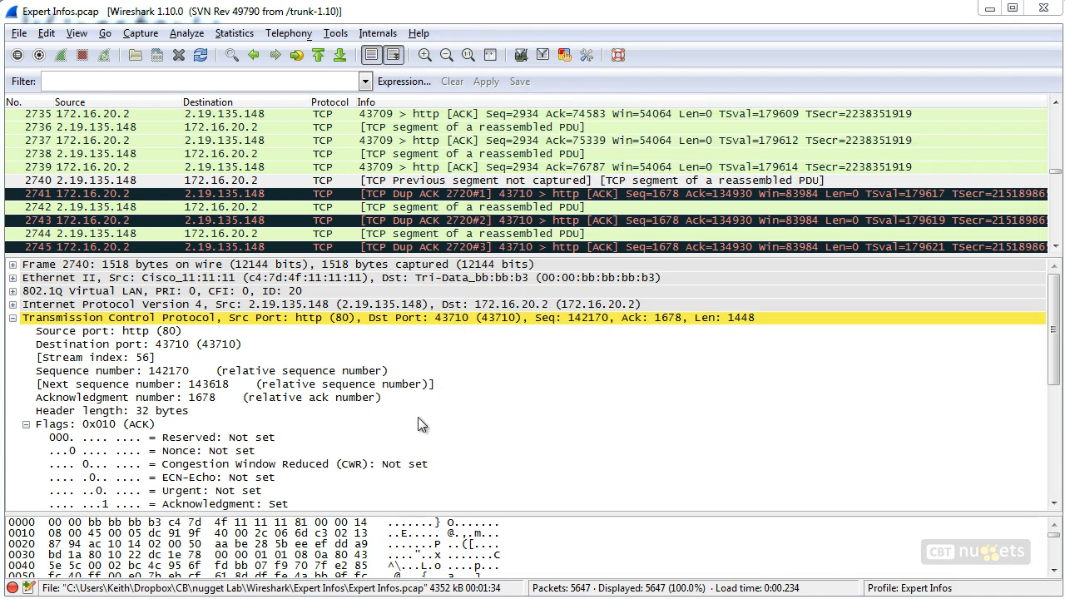
# Scroll packet 2740's details to its Expert Info entry and select the Severity level field
pyautogui.click(474, 375)
pyautogui.scroll(-6, 474, 377)
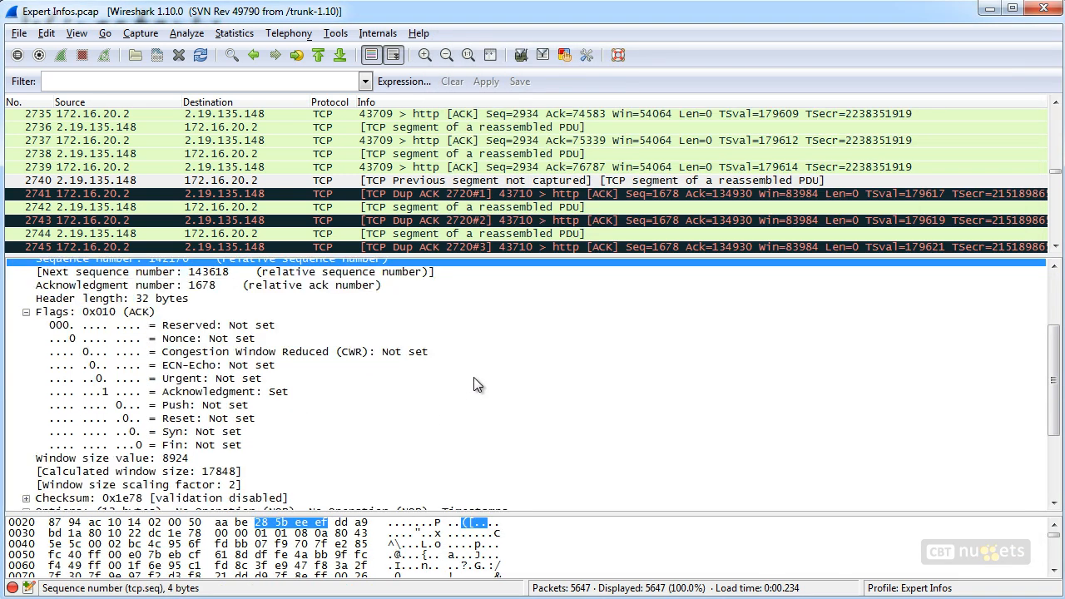
pyautogui.scroll(-1, 474, 377)
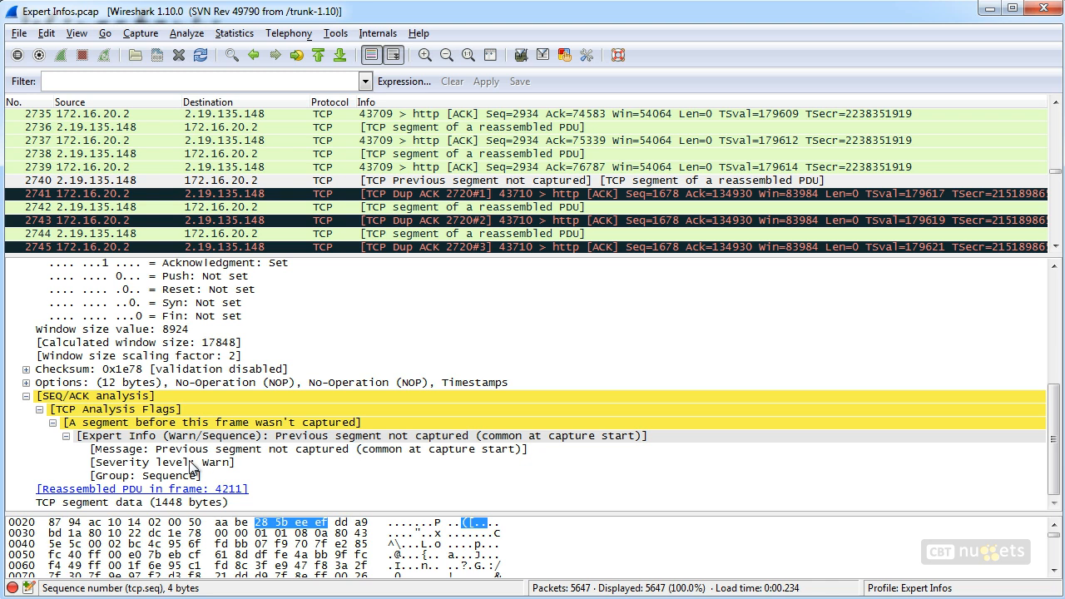
pyautogui.click(188, 469)
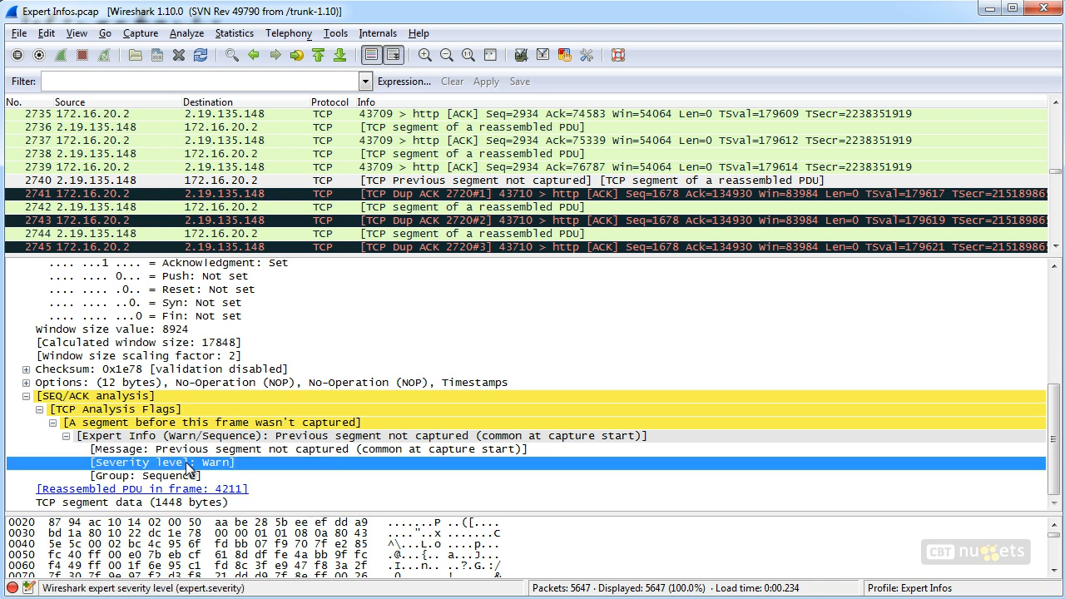
pyautogui.hotkey('ctrl', '2')
pyautogui.moveTo(339, 489)
pyautogui.mouseDown()
pyautogui.moveTo(248, 557)
pyautogui.moveTo(265, 588)
pyautogui.mouseUp()
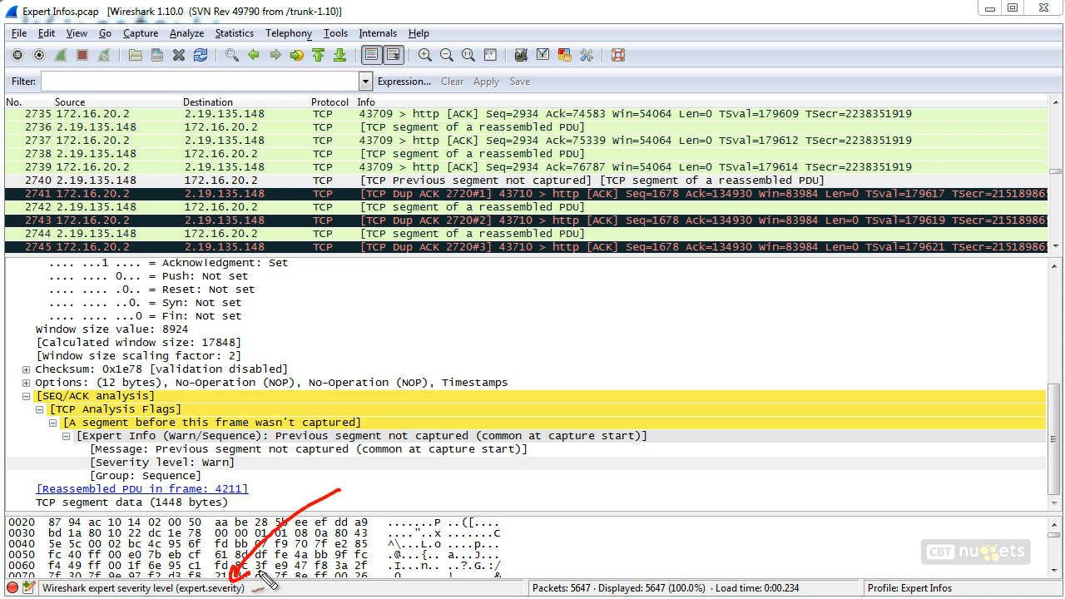
# Apply the Severity level field as a column in the packet list and scroll through the packets
pyautogui.rightClick(227, 464)
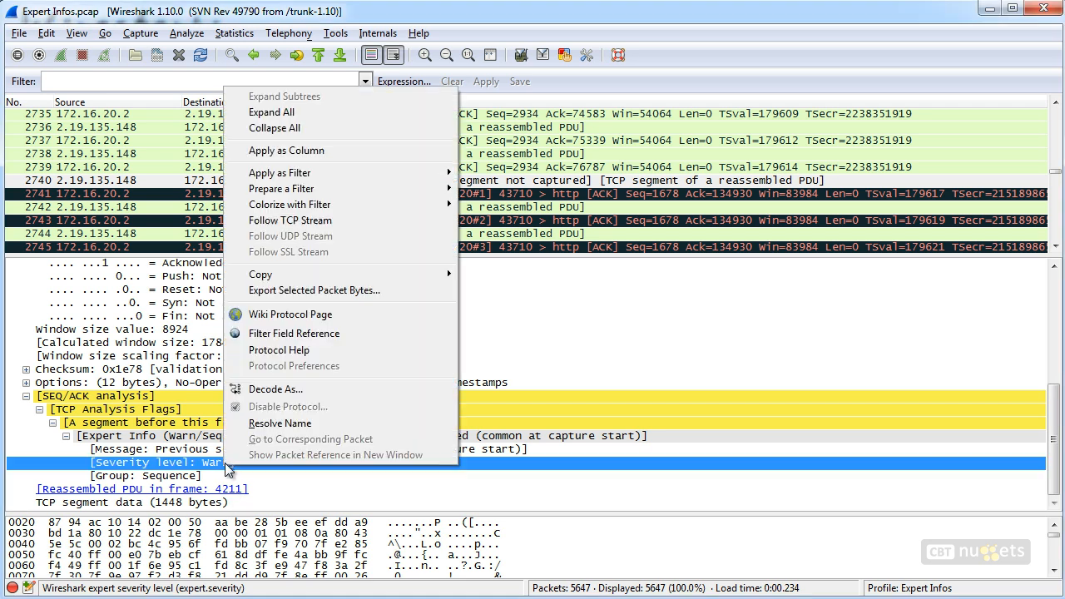
pyautogui.click(297, 155)
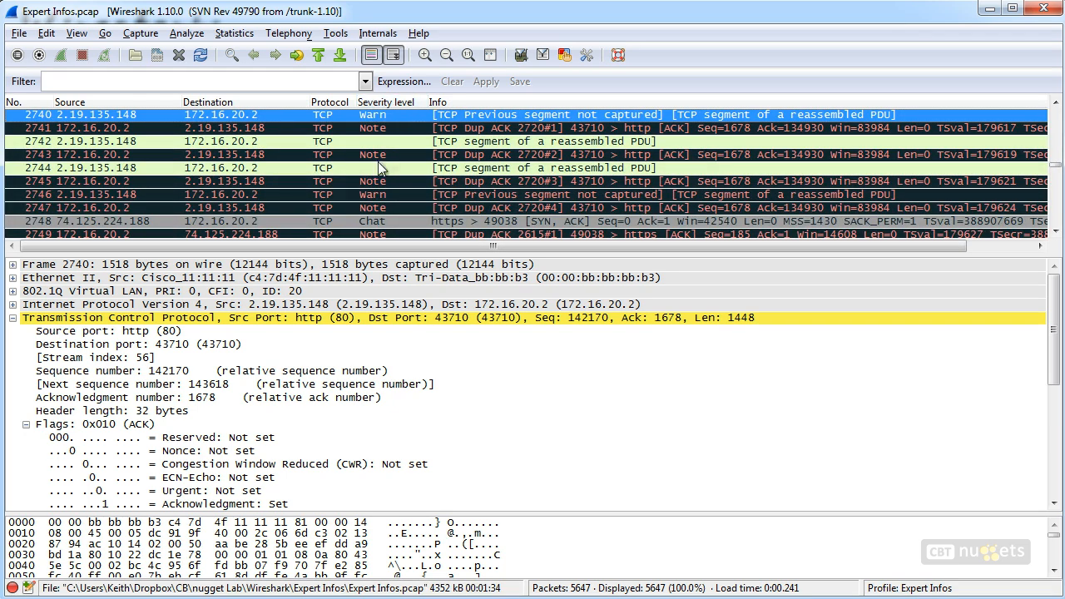
pyautogui.scroll(-10, 382, 175)
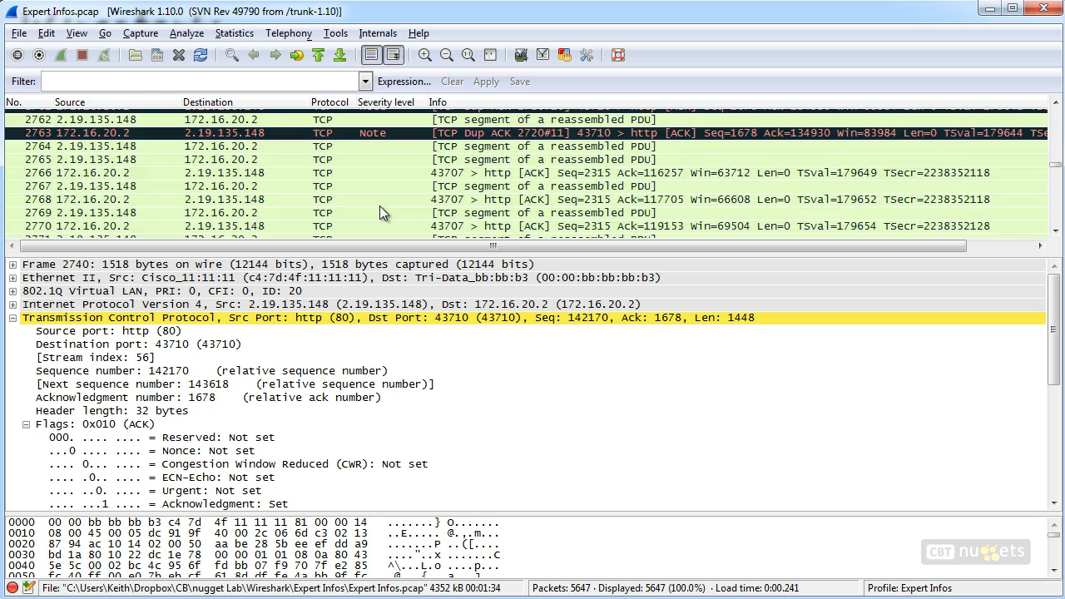
# Go to the first packet and copy the field name expert.severity from the Severity level column's Edit Column Details dialog
pyautogui.scroll(-2, 380, 208)
pyautogui.scroll(3, 379, 207)
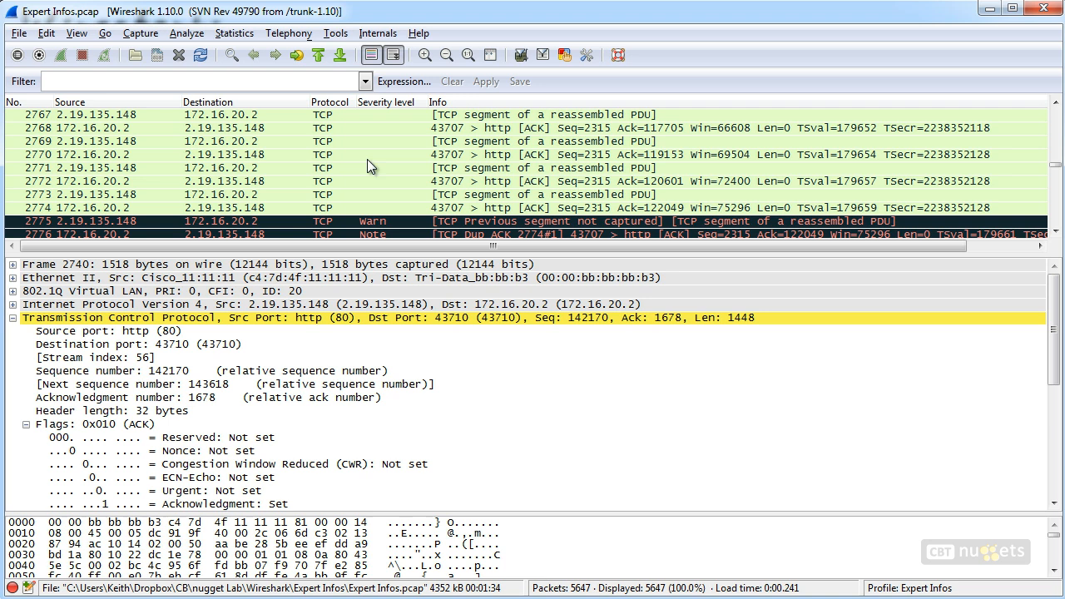
pyautogui.click(318, 55)
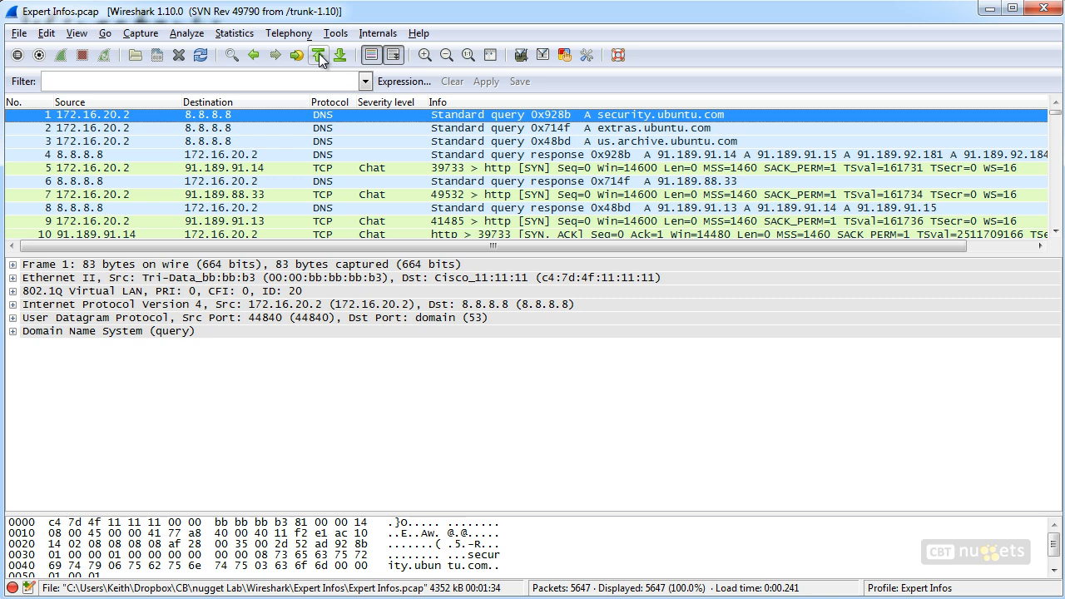
pyautogui.rightClick(391, 109)
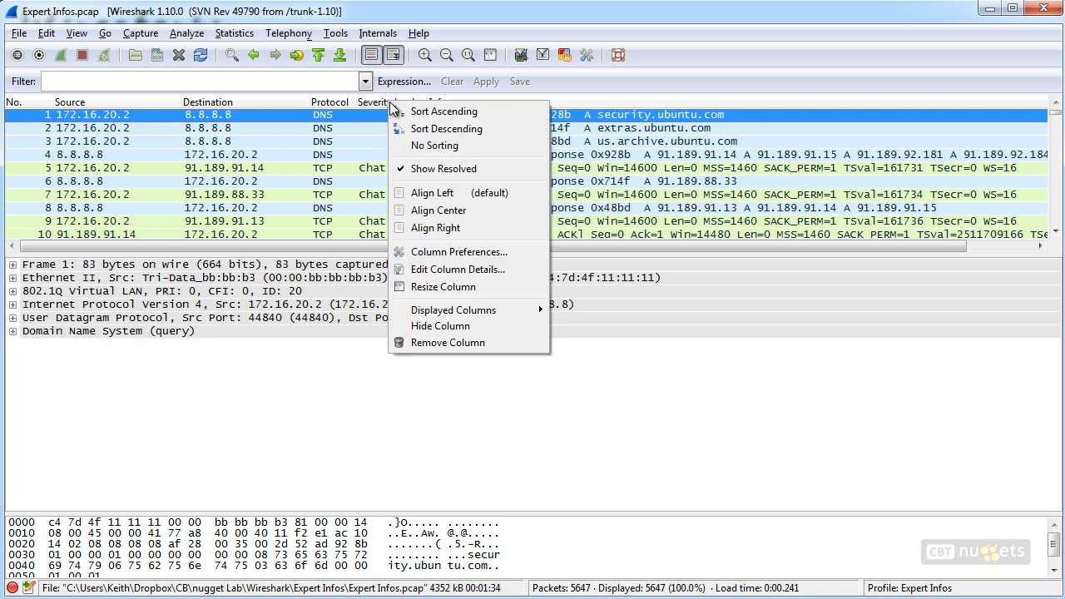
pyautogui.click(456, 269)
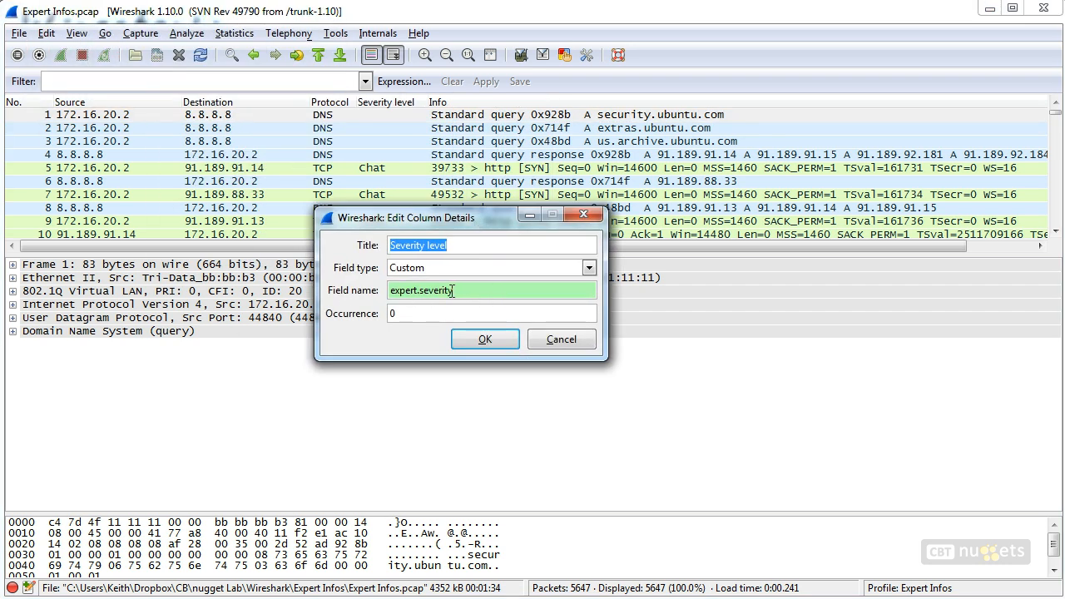
pyautogui.moveTo(457, 291); pyautogui.dragTo(388, 290)
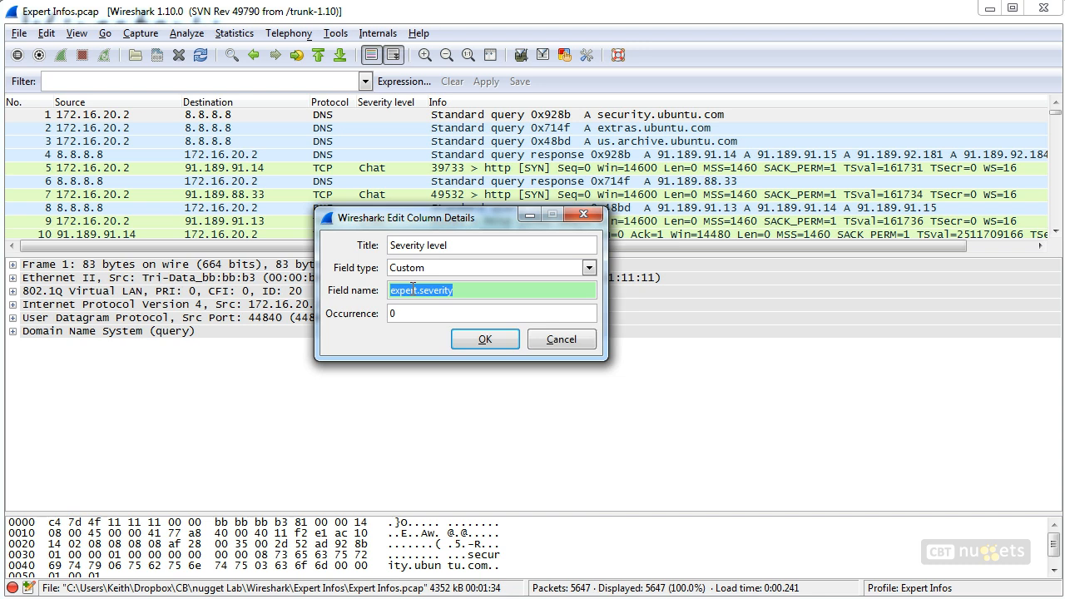
pyautogui.rightClick(411, 287)
pyautogui.click(443, 313)
pyautogui.click(587, 215)
# Paste the field into the display filter and apply expert.severity==warn
pyautogui.click(128, 82)
pyautogui.rightClick(128, 82)
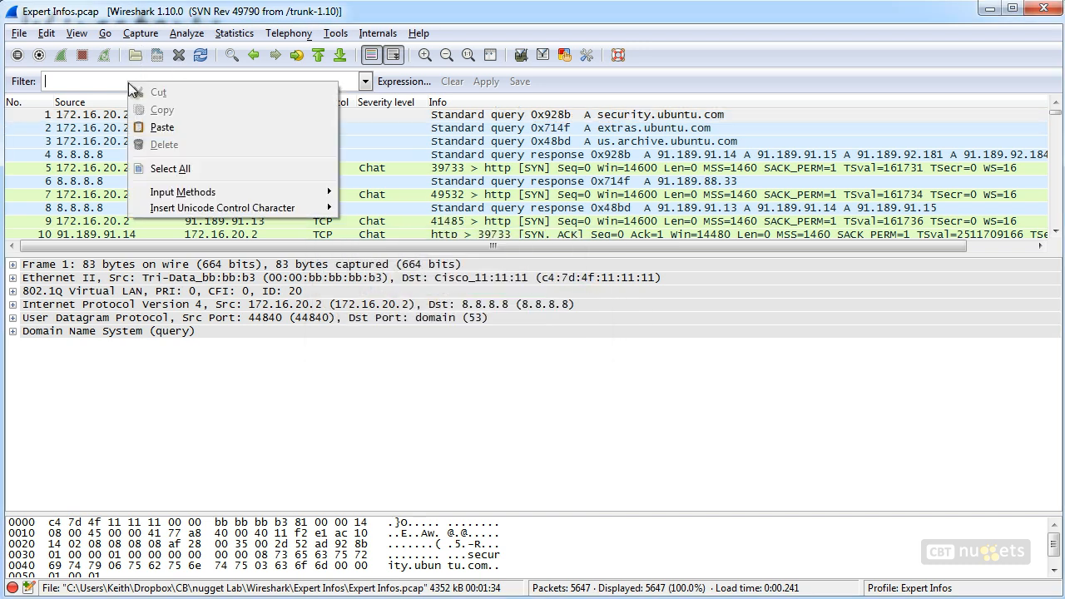
pyautogui.click(162, 128)
pyautogui.write('=')
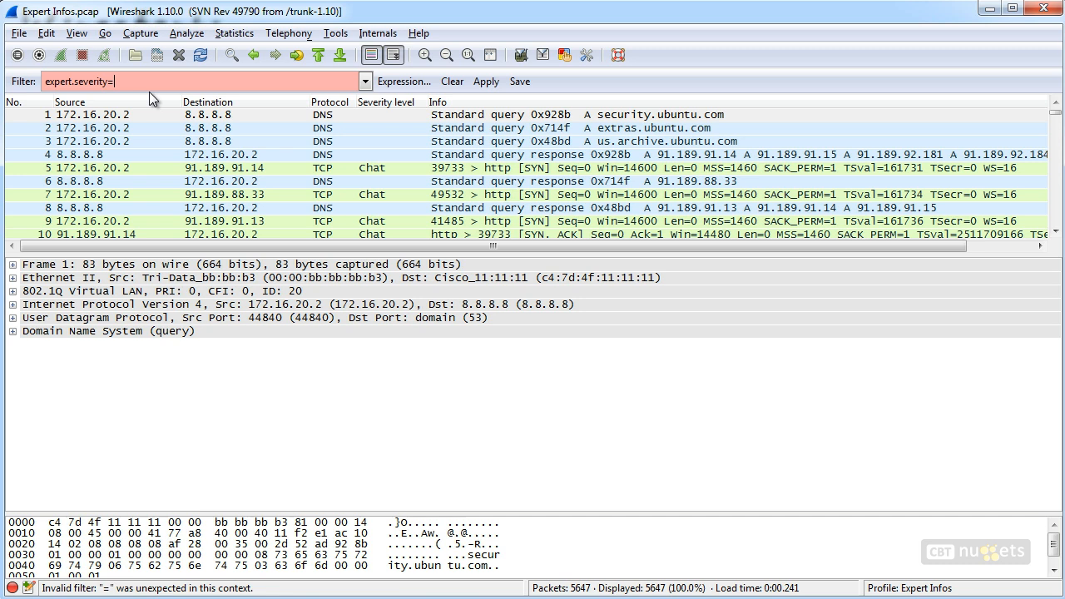
pyautogui.write('=warn')
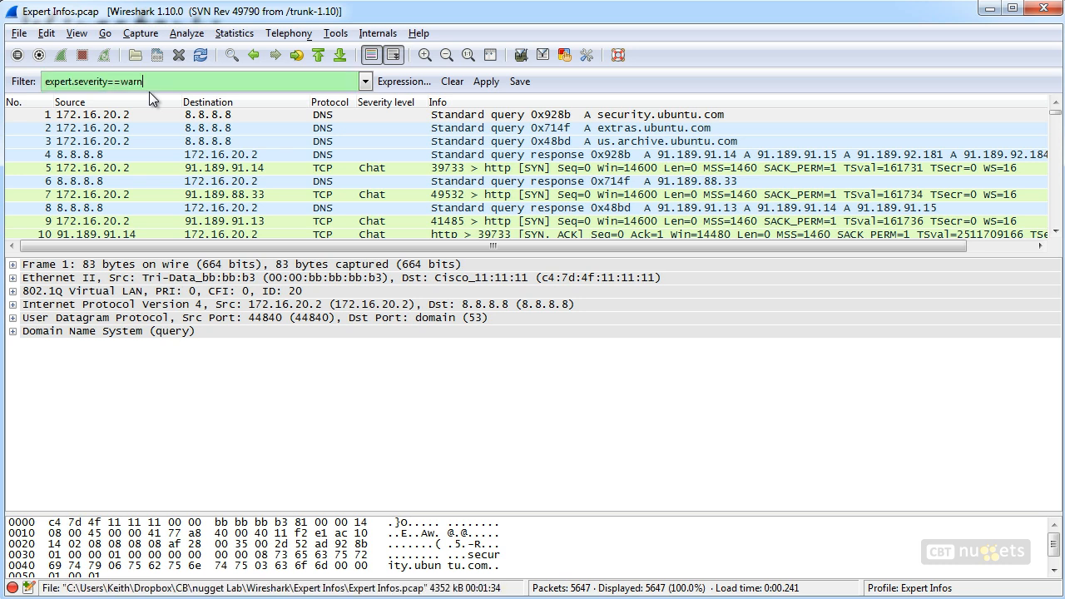
pyautogui.press('Return')
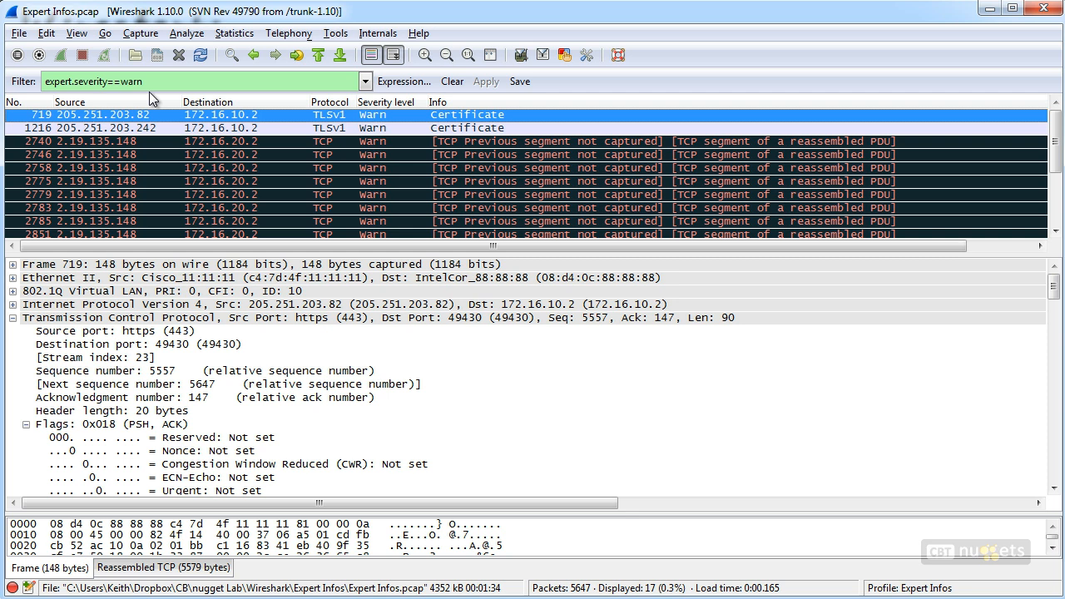
# Change the display filter to expert.severity==error and apply it
pyautogui.doubleClick(132, 82)
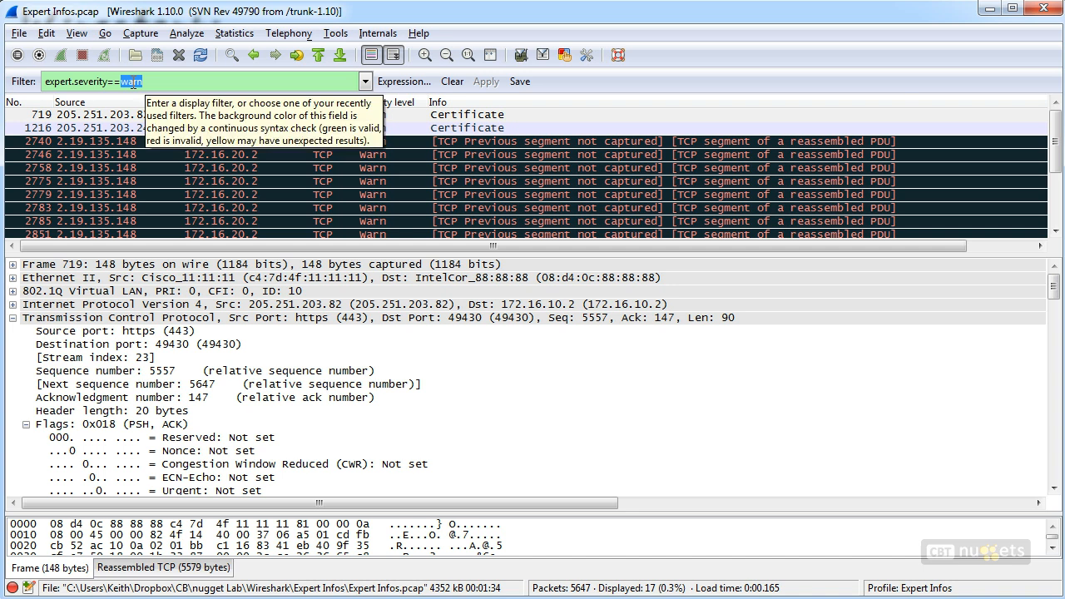
pyautogui.write('error')
pyautogui.press('Return')
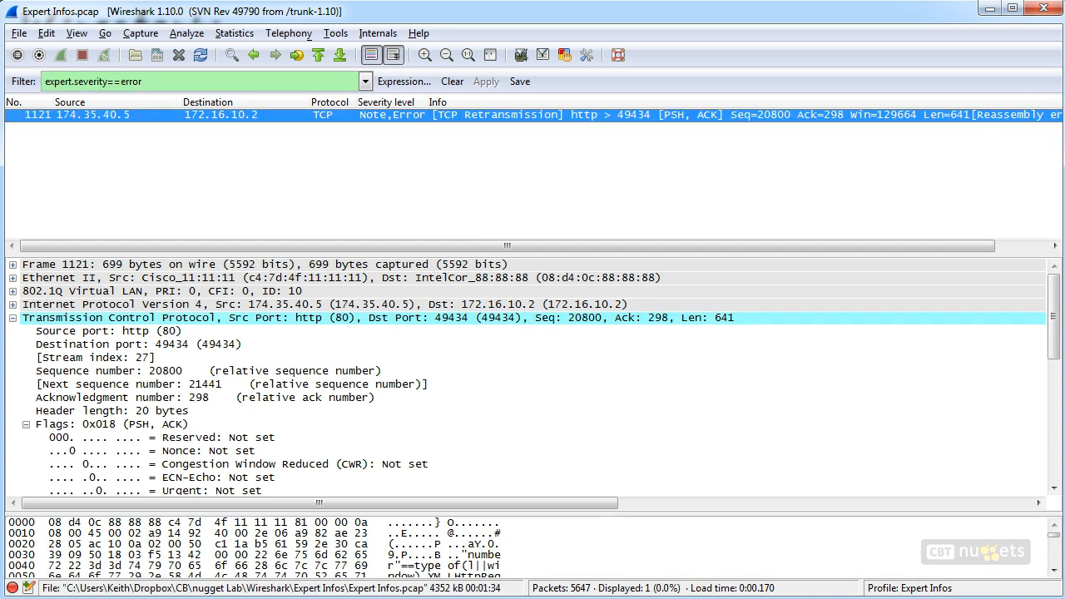
# Change the display filter to expert.severity==chat and apply it
pyautogui.doubleClick(132, 82)
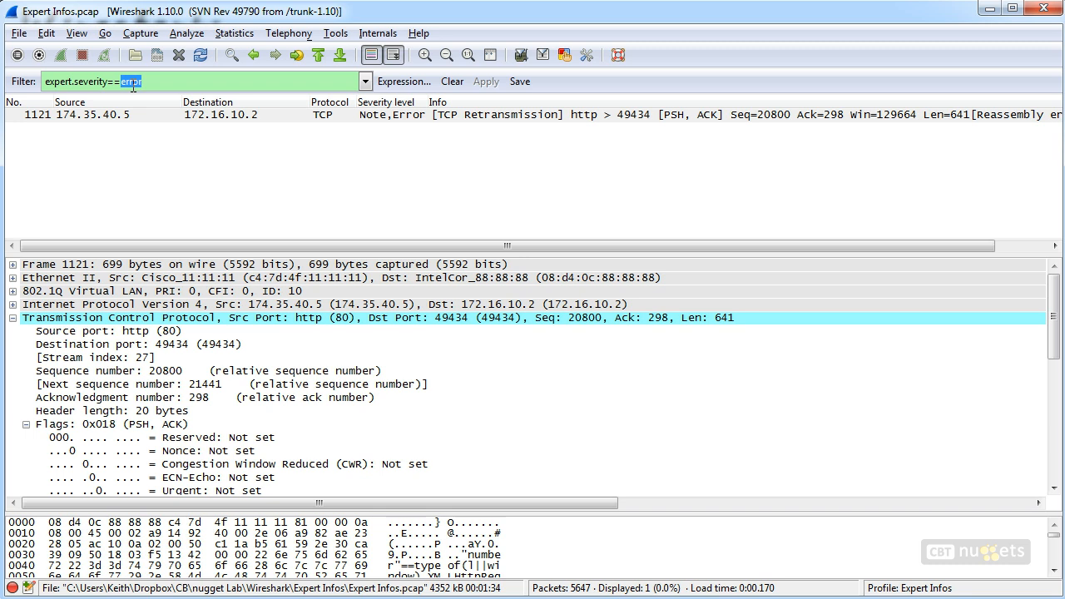
pyautogui.write('chat')
pyautogui.press('Return')
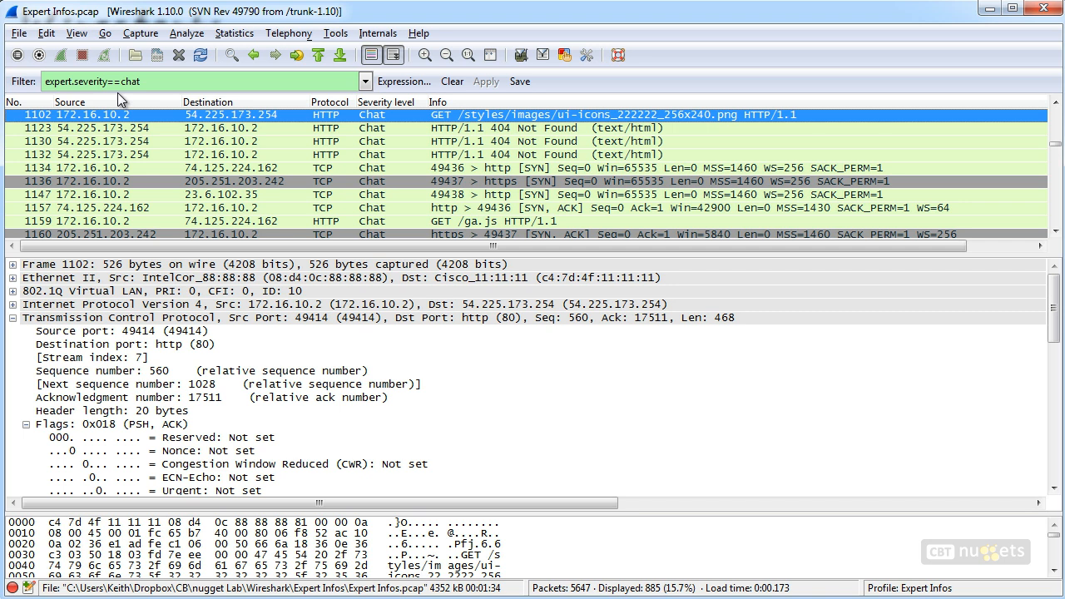
# Clear the display filter and open the Expert Infos window from the Analyze menu
pyautogui.click(451, 82)
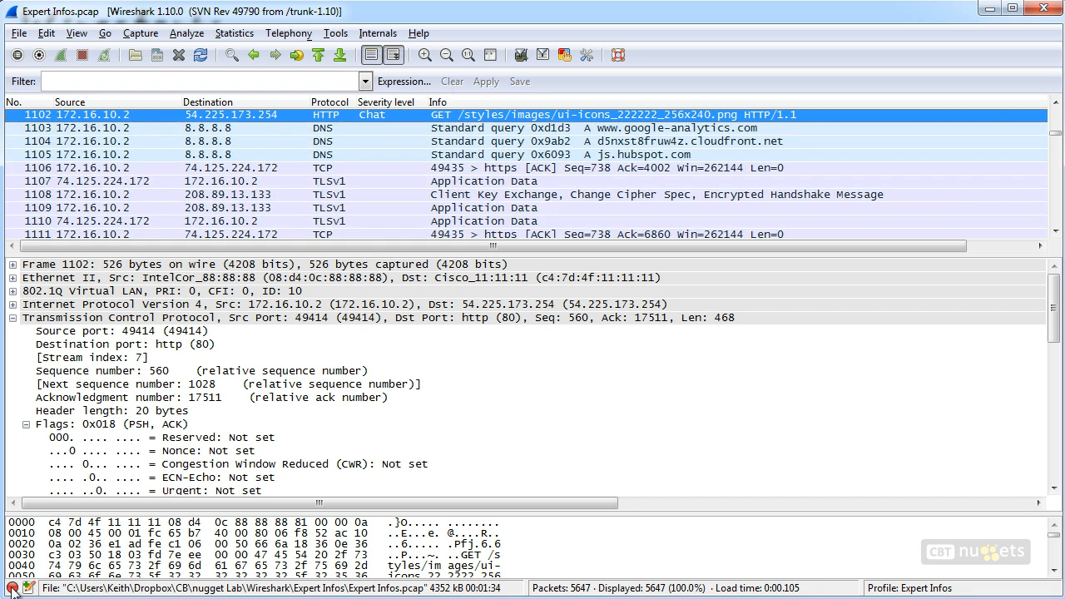
pyautogui.click(191, 33)
pyautogui.click(210, 253)
pyautogui.moveTo(287, 2); pyautogui.dragTo(369, 154)
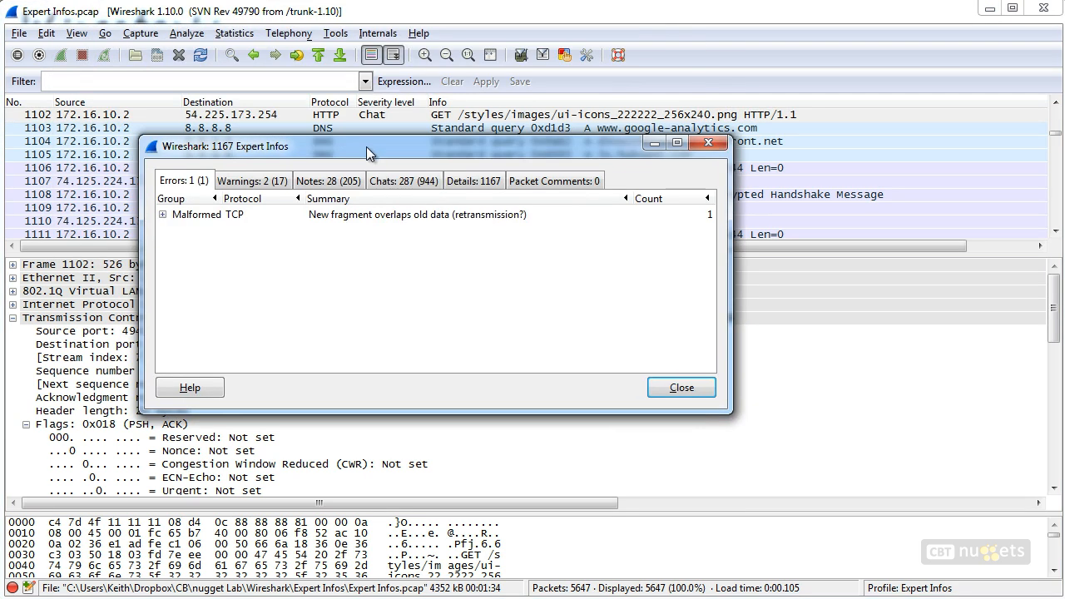
# Open the Warnings tab and expand the Undecoded X509CE and Sequence groups to list their packets
pyautogui.click(252, 181)
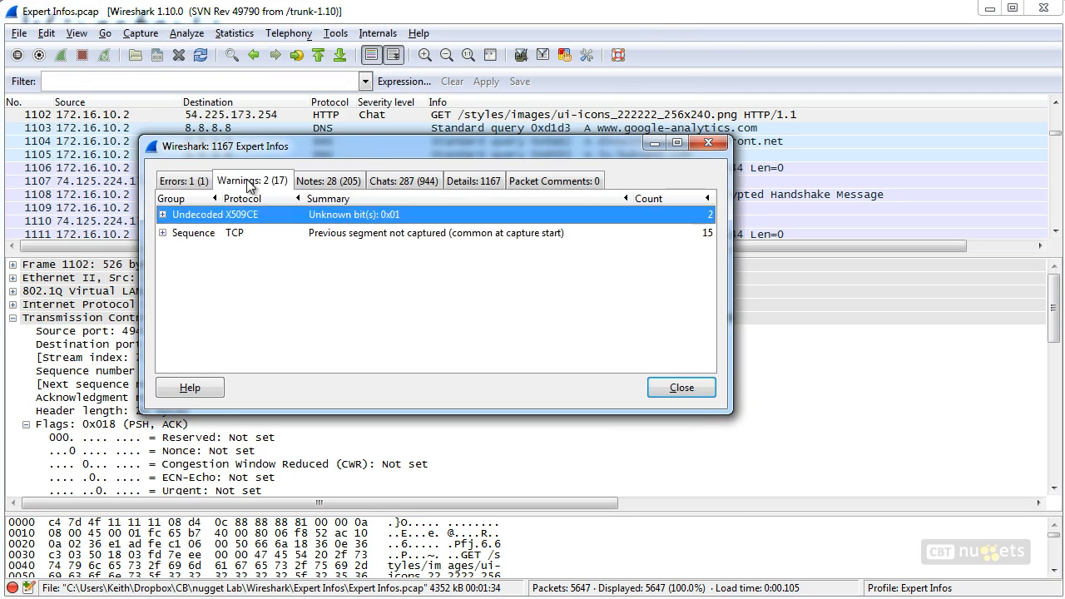
pyautogui.click(163, 215)
pyautogui.click(163, 269)
pyautogui.click(163, 270)
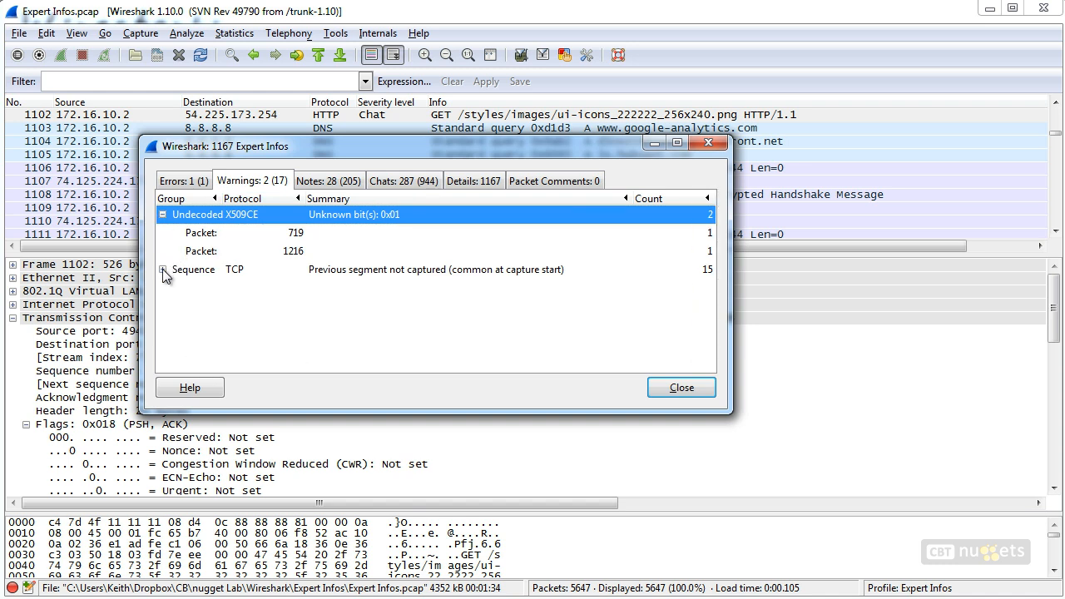
pyautogui.click(163, 270)
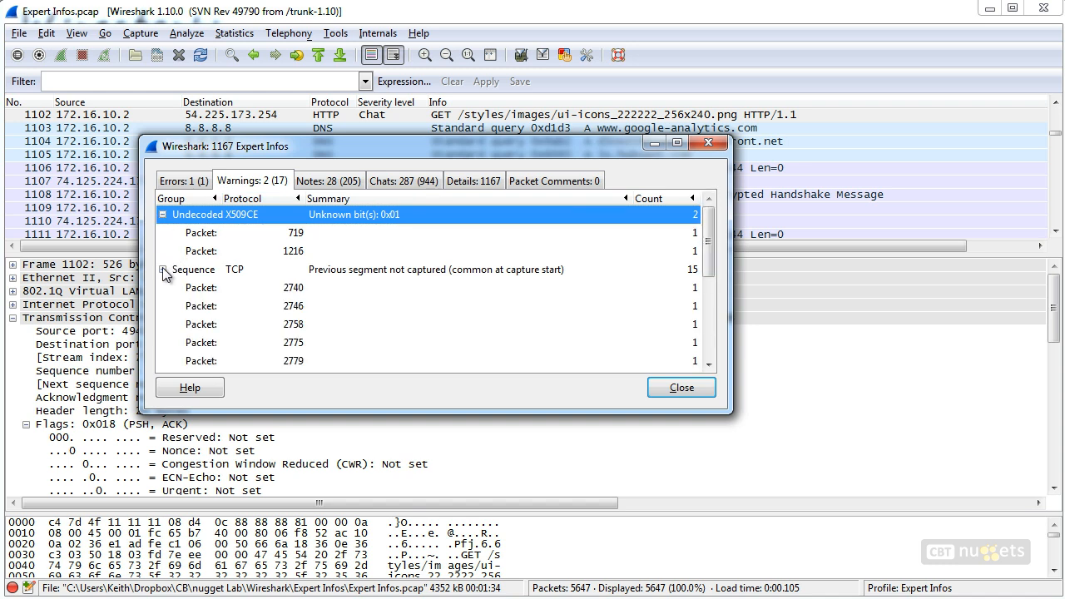